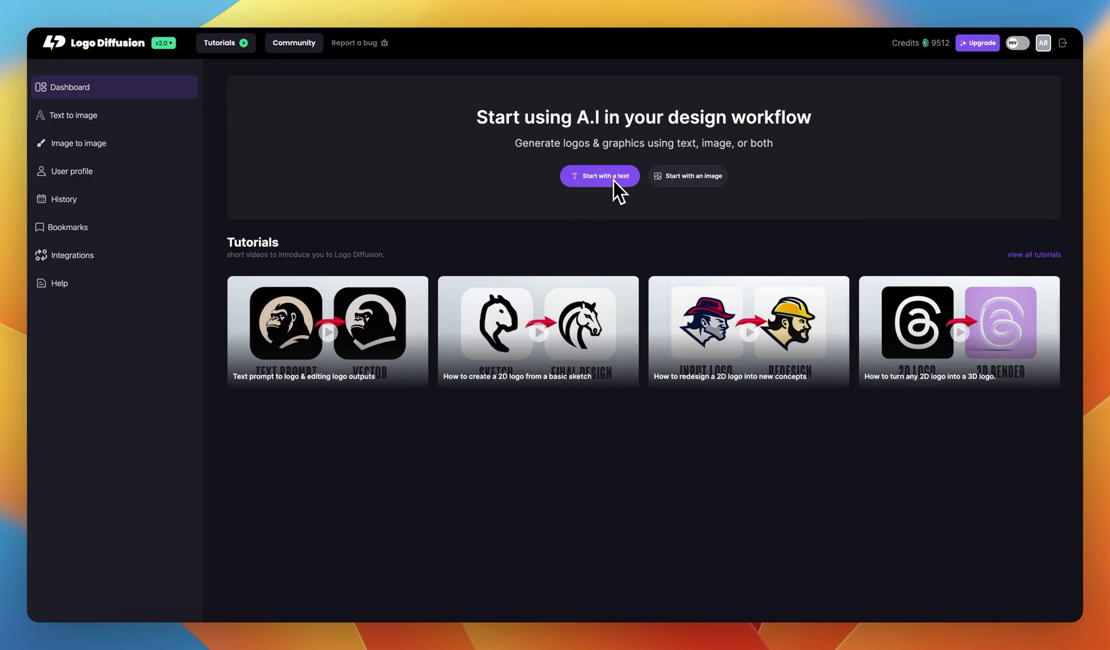
- Open the image-to-image workspace and step back through past swoosh generations to the jersey one
click(679, 191)
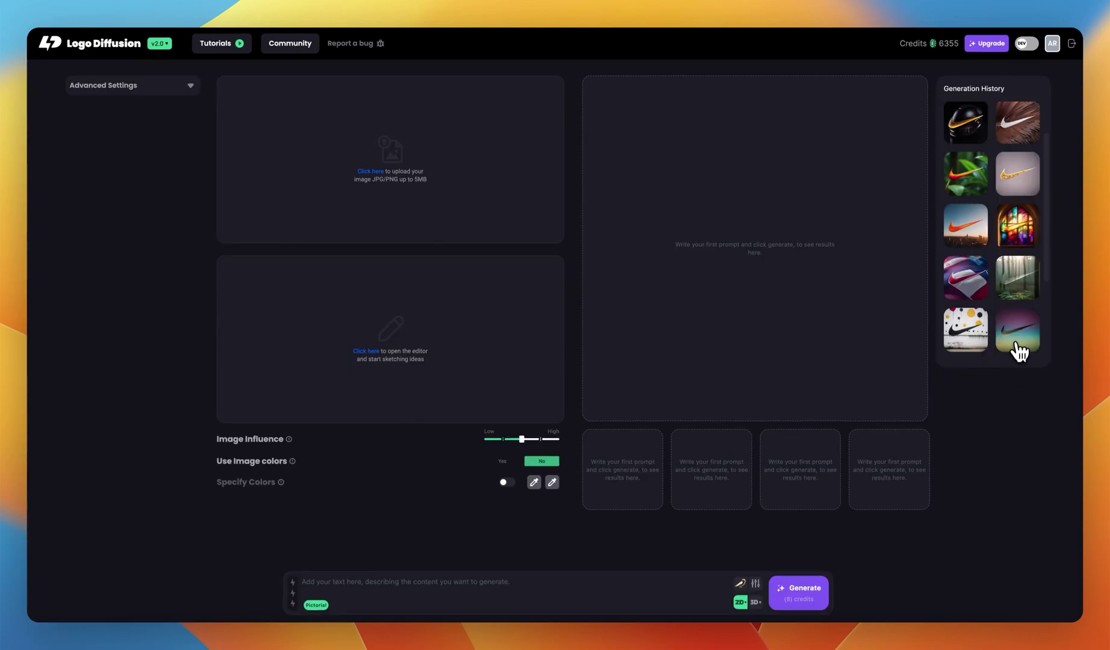
click(1015, 346)
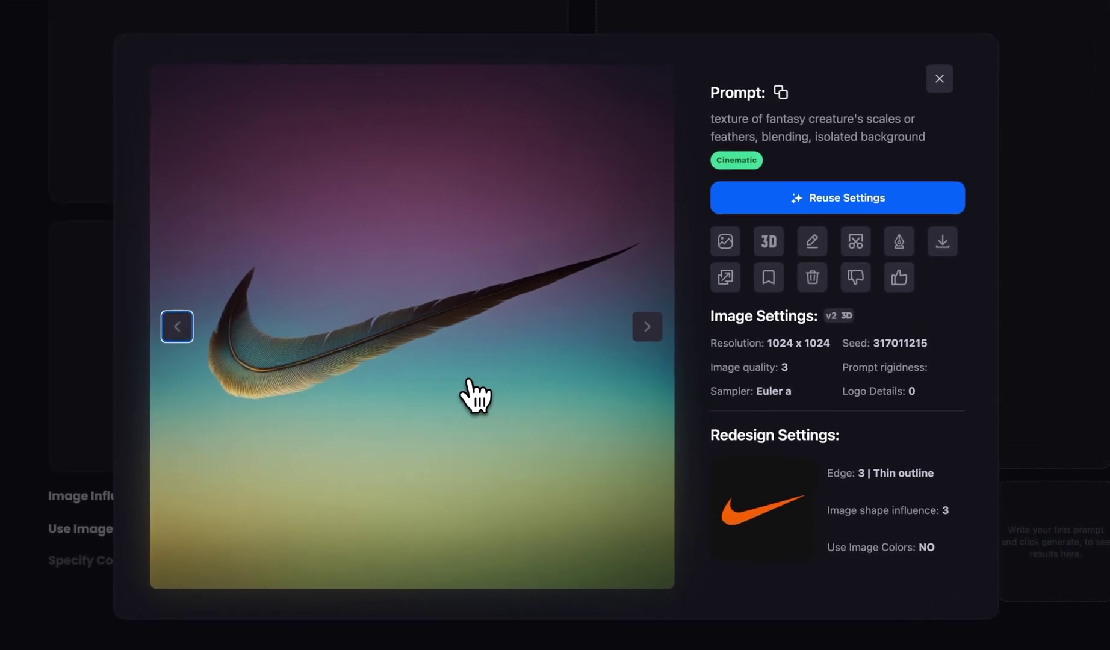
click(177, 326)
click(177, 327)
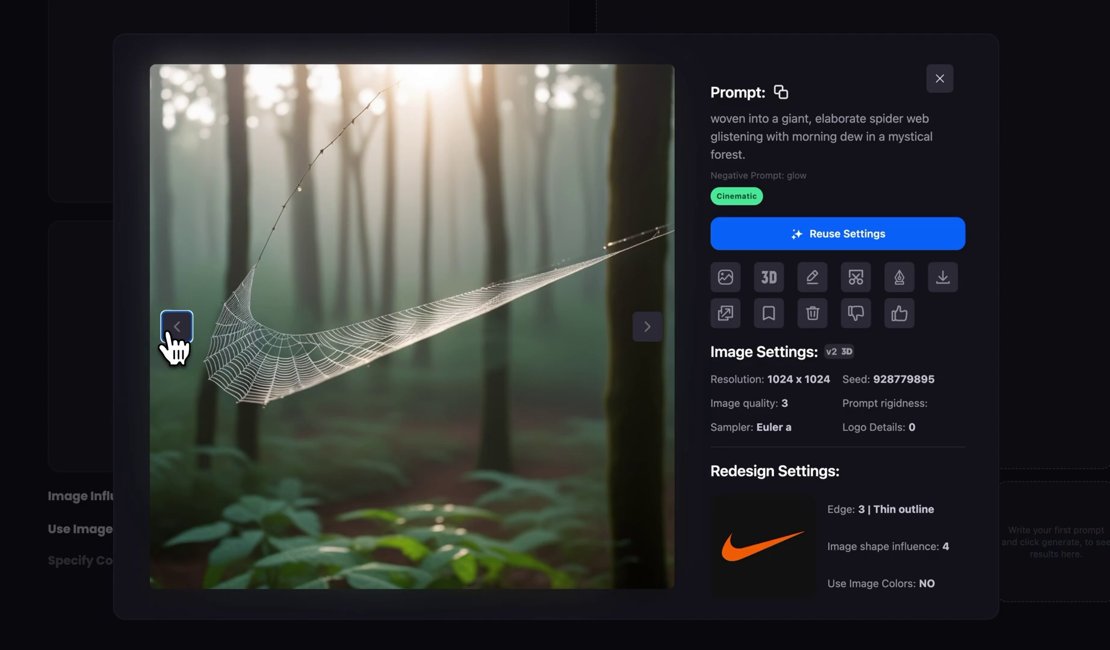
click(171, 334)
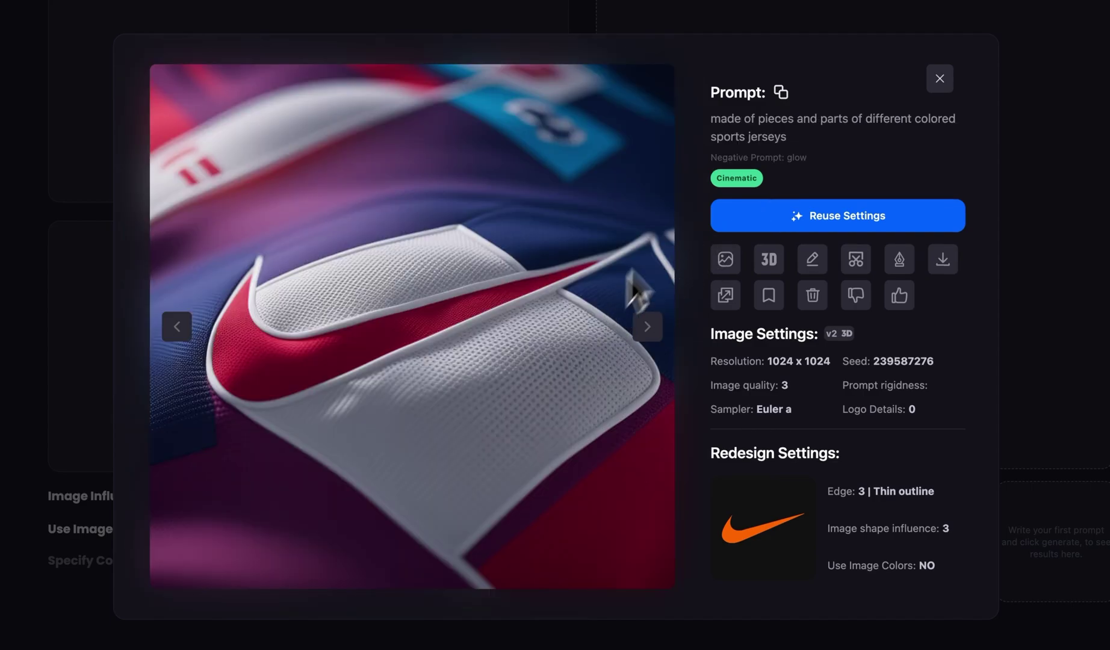
drag(785, 137, 704, 120)
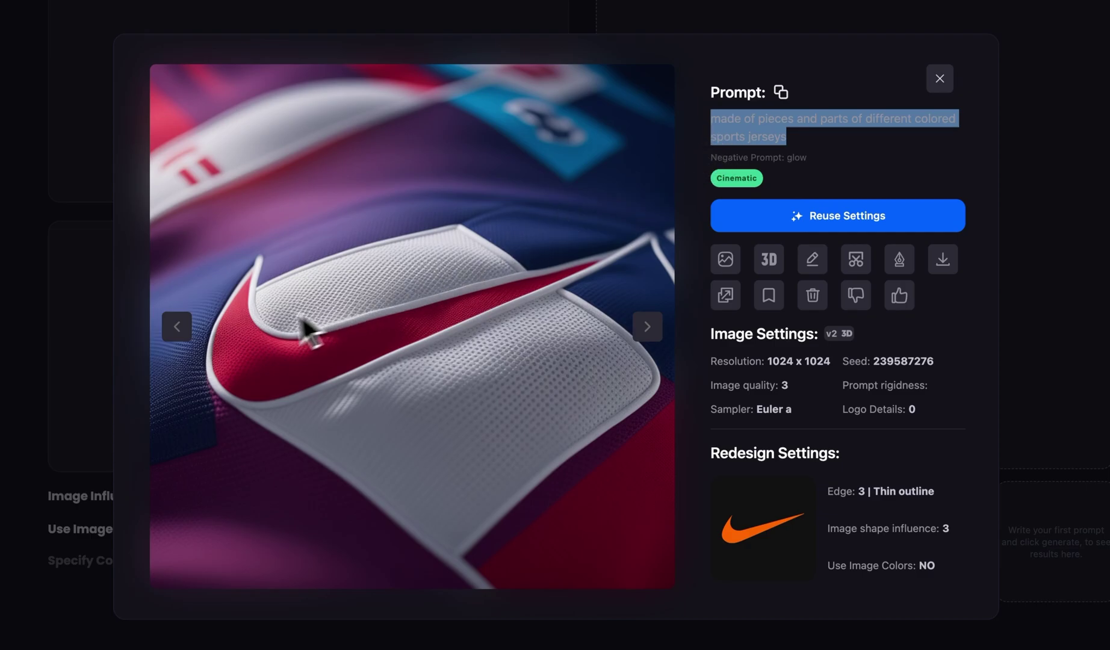
- Page back past stained-glass, inflatable New York, tropical flower and robot-helmet swooshes to the embroidered one
click(187, 328)
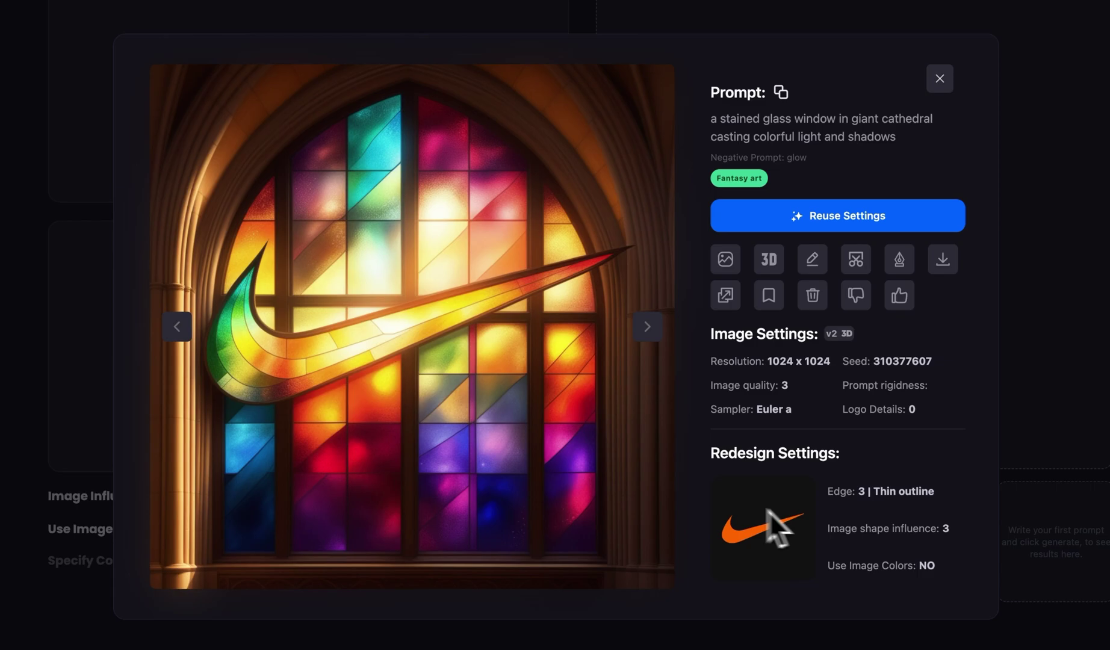
click(178, 336)
click(178, 334)
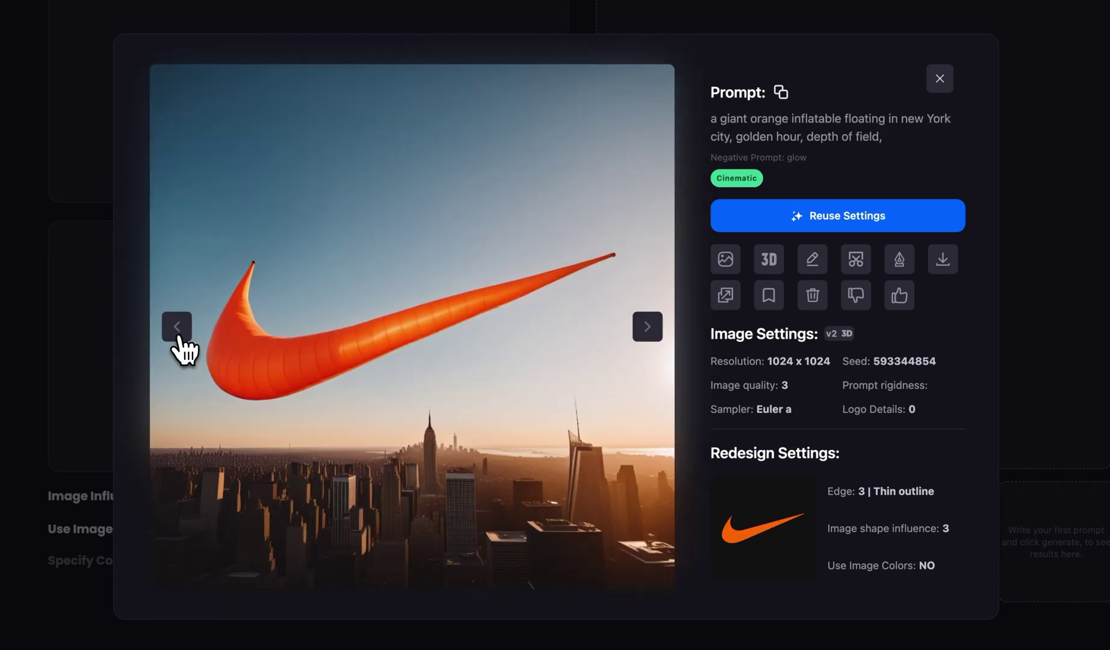
click(179, 334)
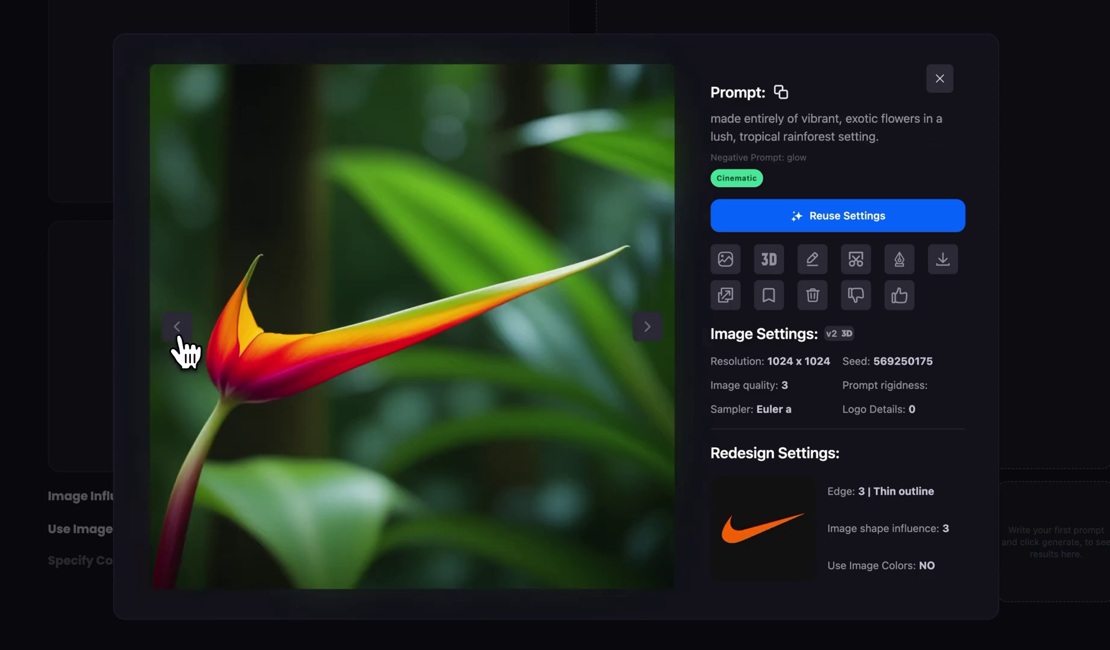
click(179, 337)
click(180, 337)
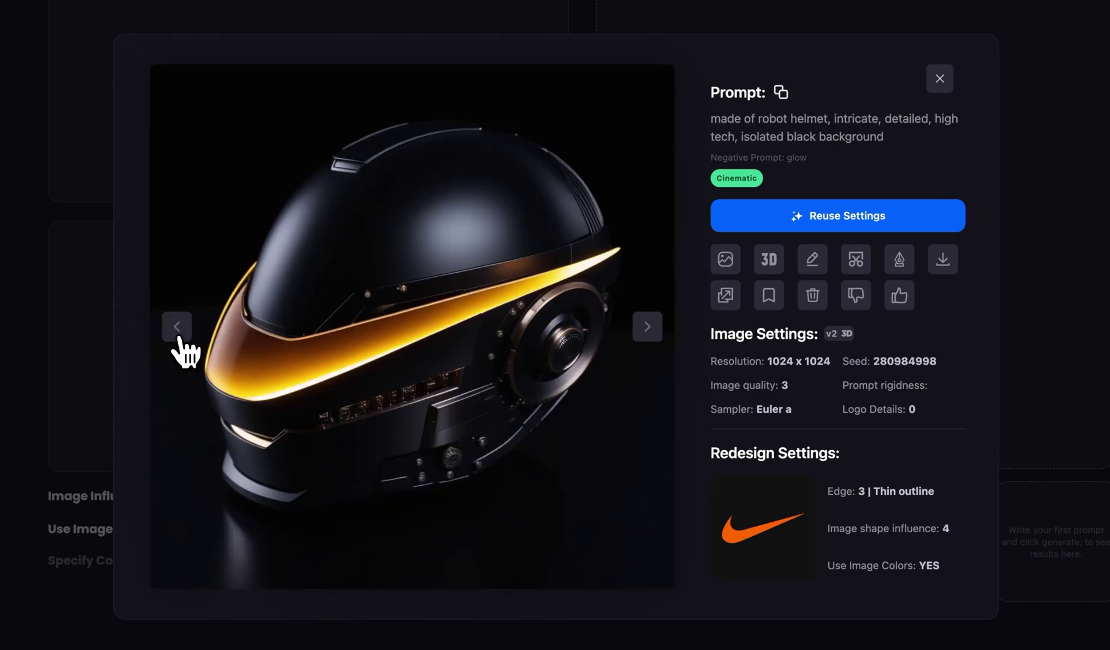
click(180, 337)
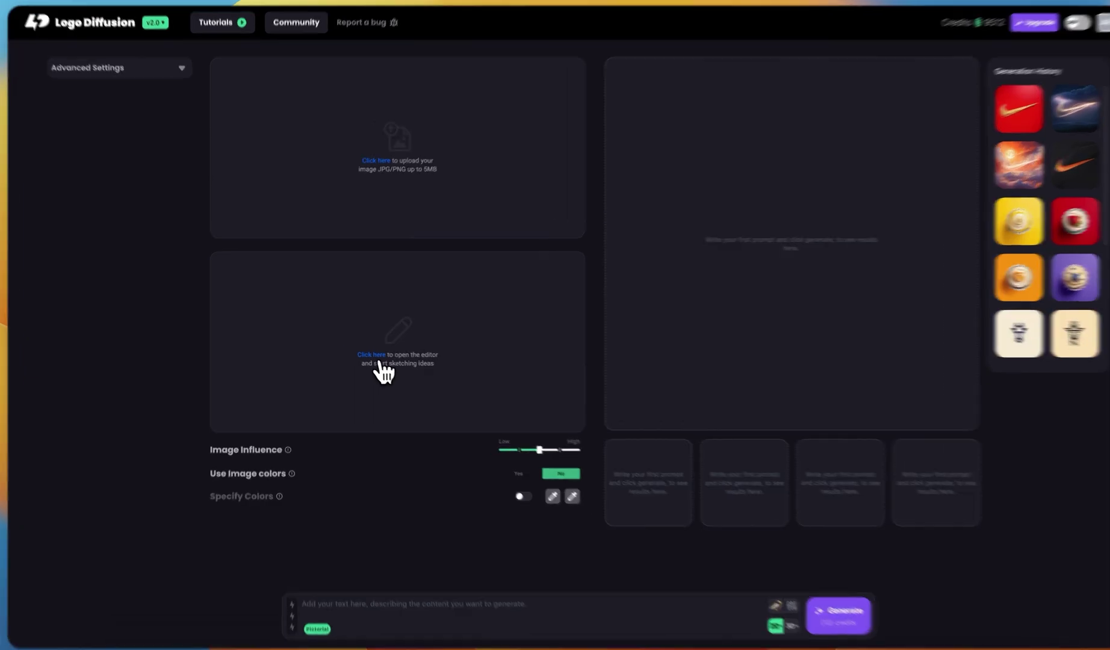
- Import the swoosh SVG onto the sketch canvas and undo its accidental move
click(368, 355)
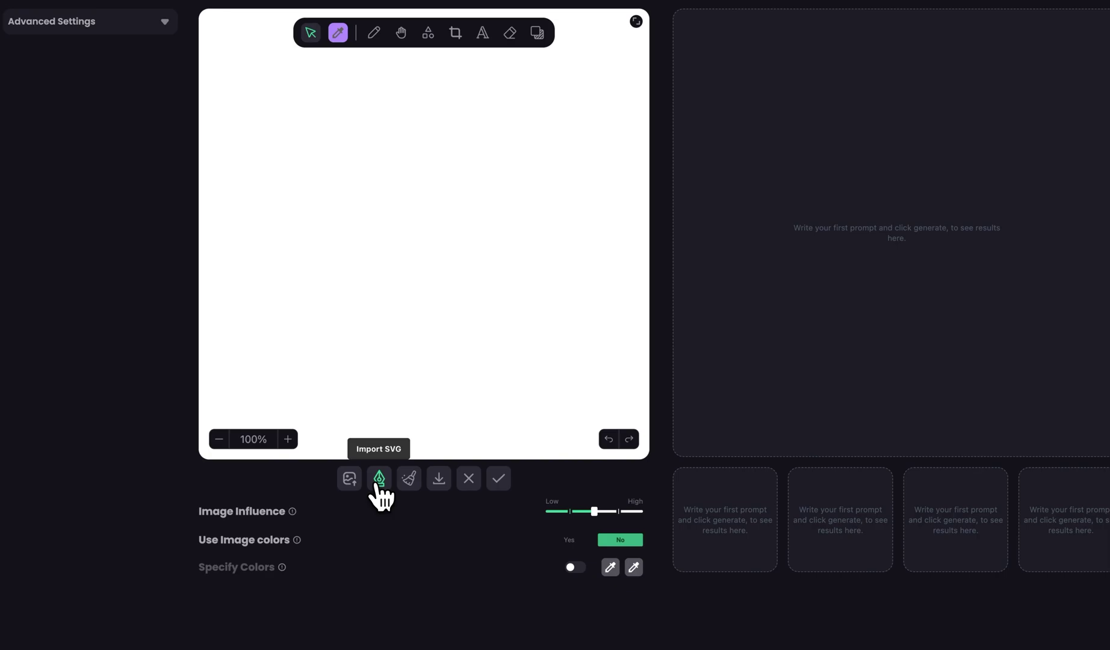
click(378, 481)
double_click(535, 148)
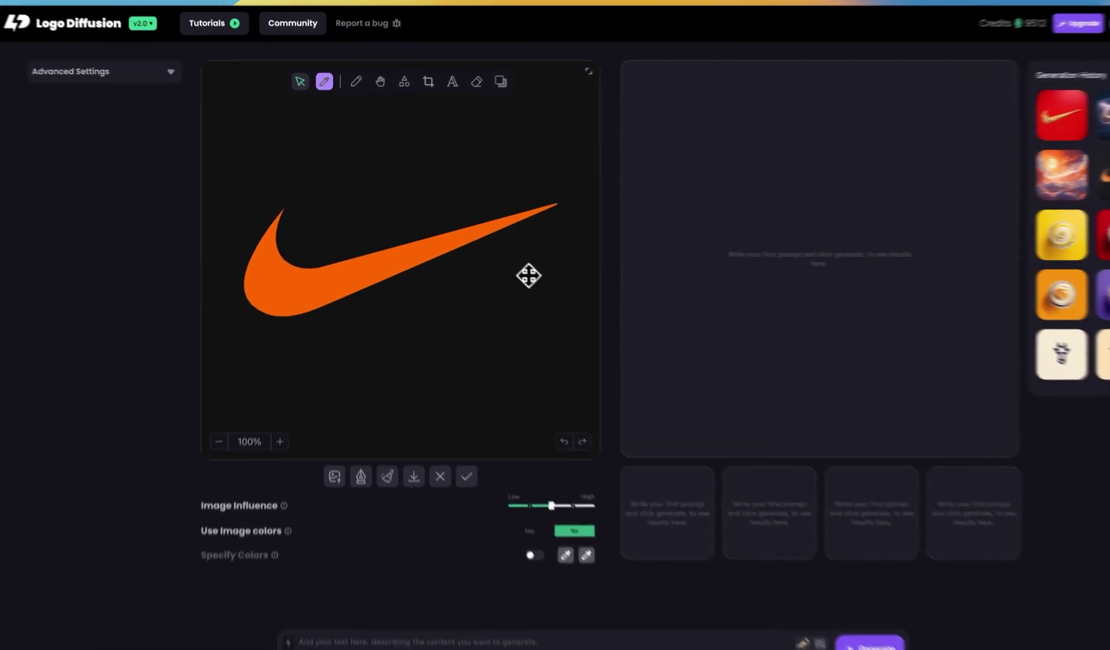
click(528, 276)
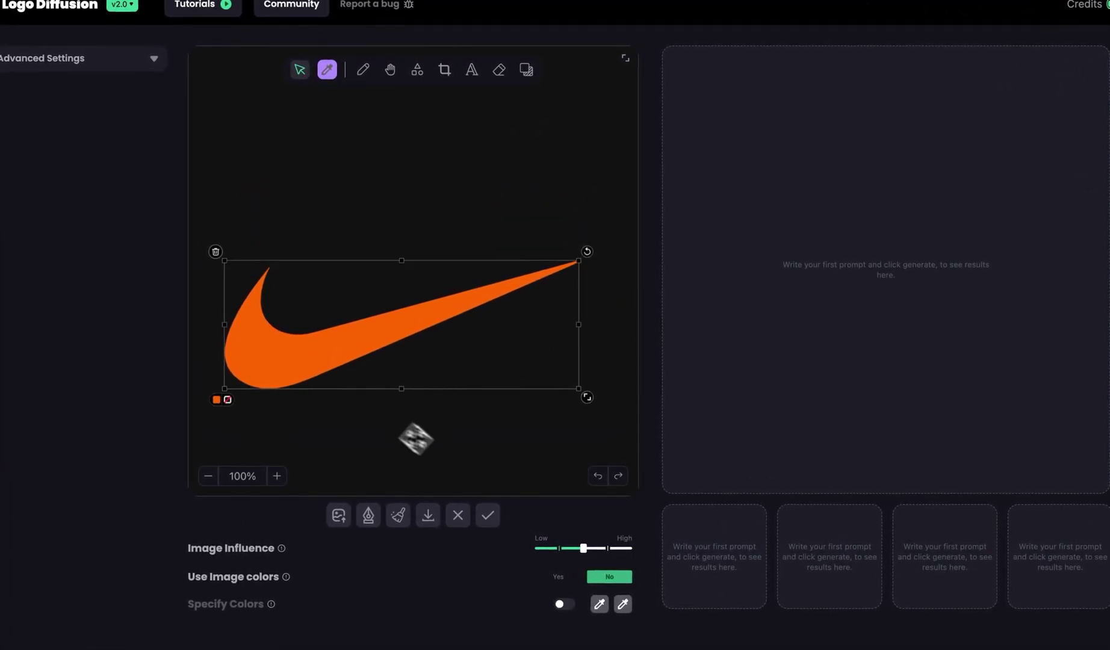
click(597, 476)
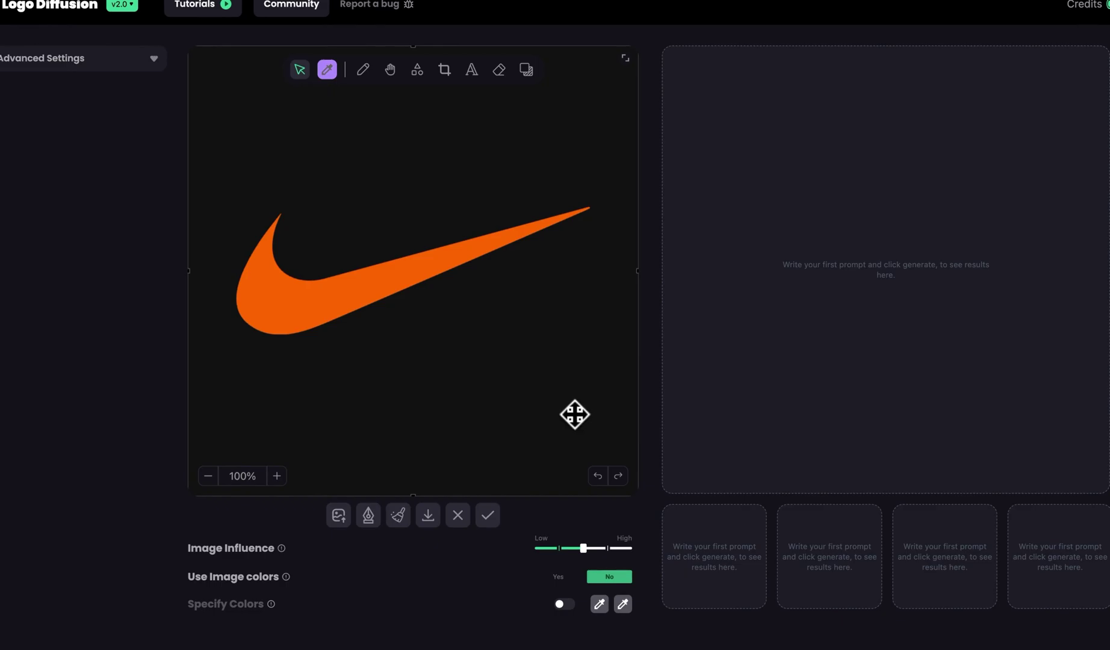
- Switch the canvas background to near-black #1b1b1b
click(526, 70)
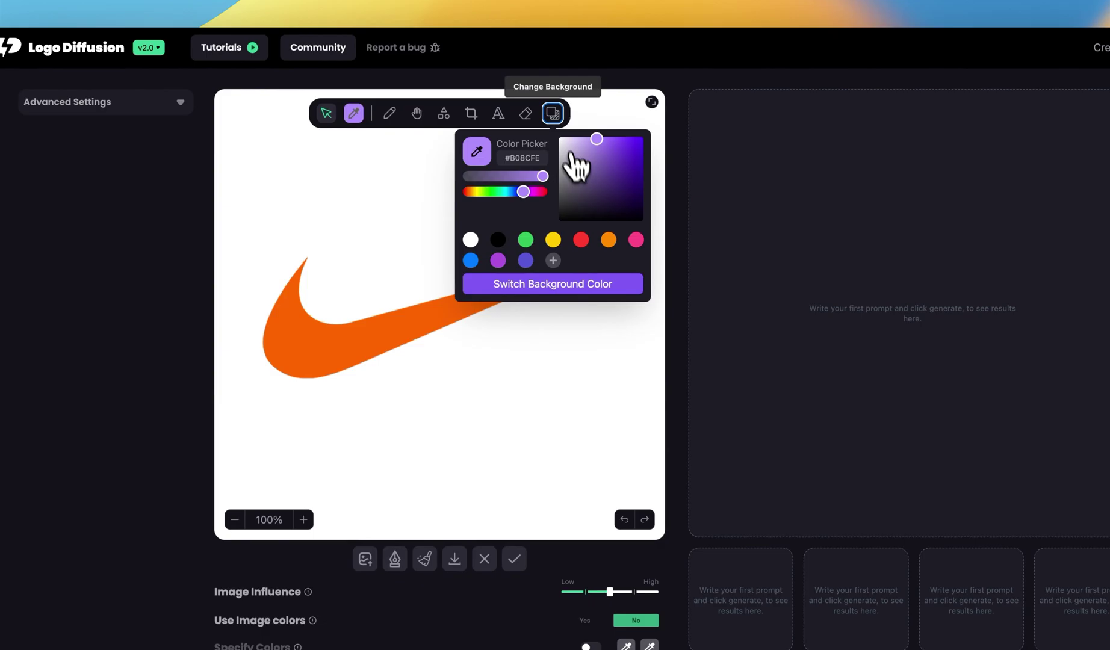
click(579, 204)
drag(579, 204, 553, 215)
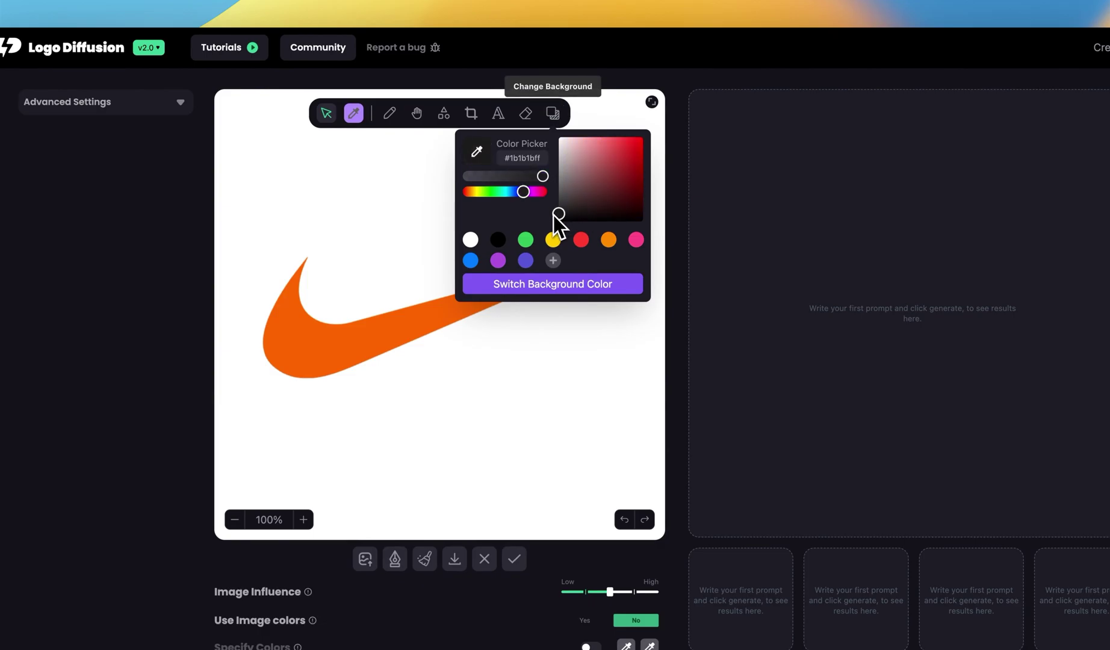
click(551, 286)
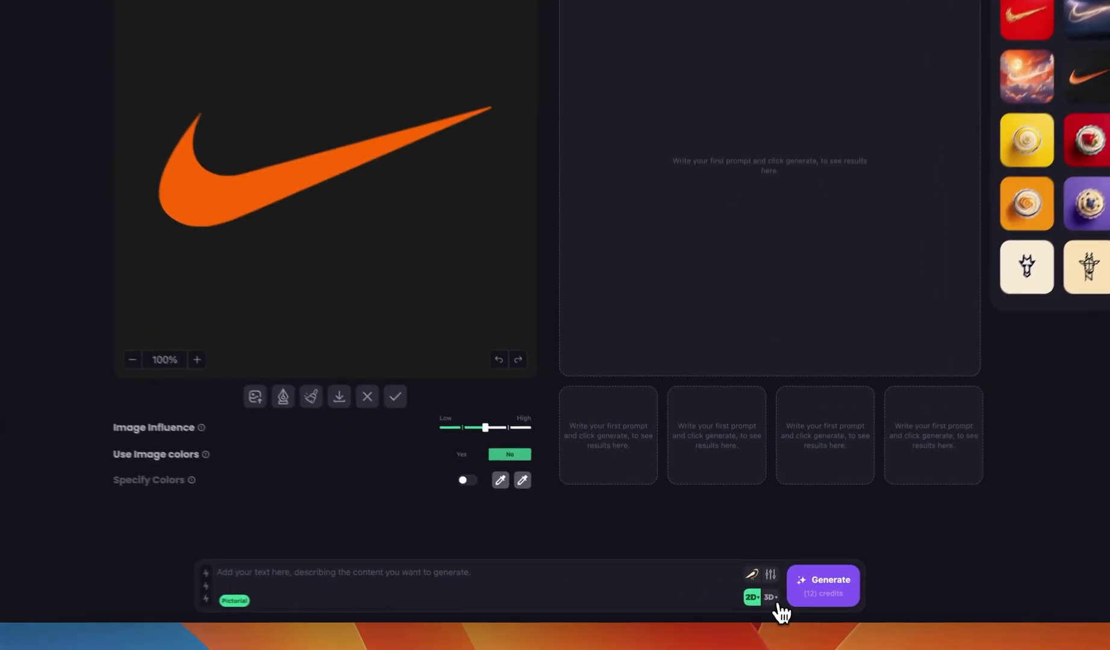
- Generate 3D Fantasy art renders from the prompt 'clouds in an orange sky'
click(773, 598)
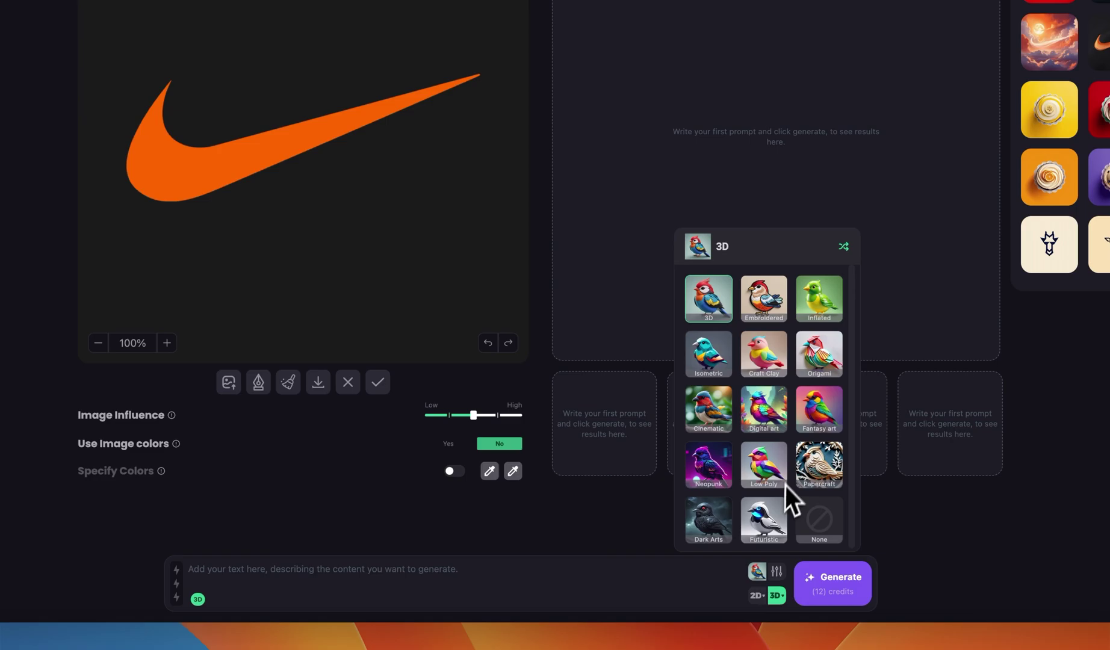
click(822, 427)
click(346, 569)
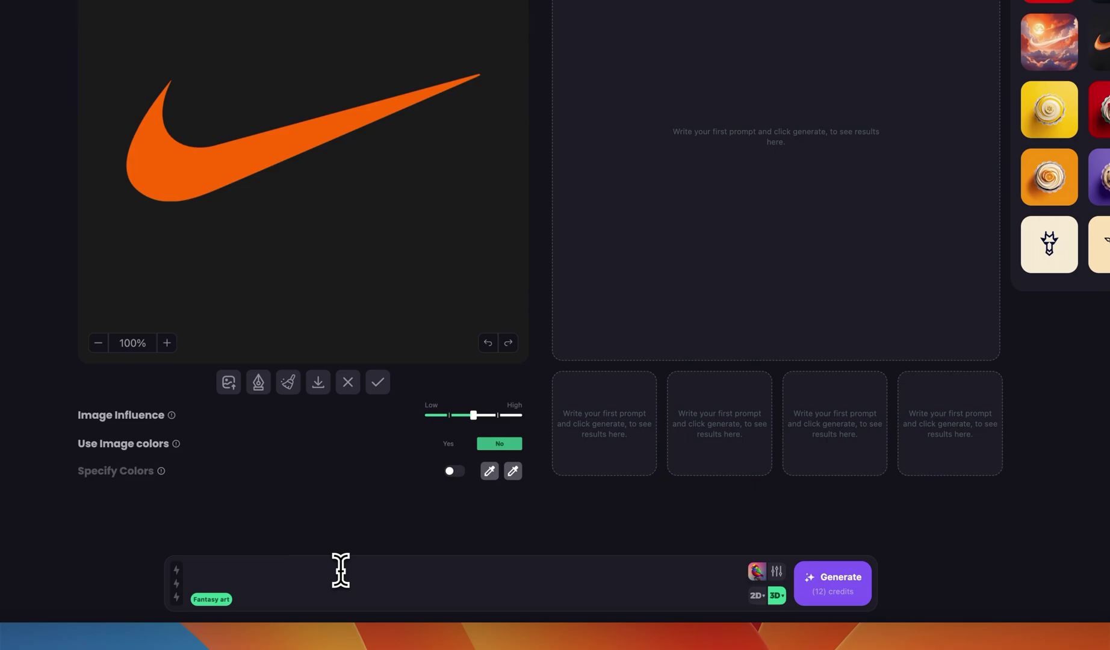
text(clouds in a n orange sky)
click(840, 589)
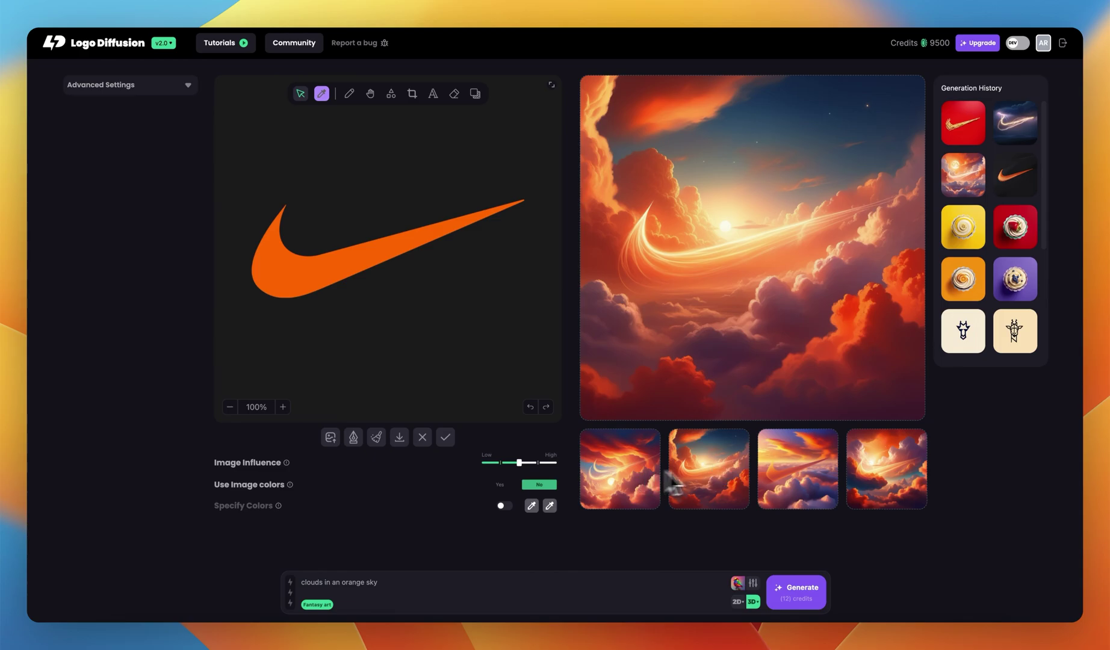
- Preview the first and fourth cloud results at full size
click(860, 473)
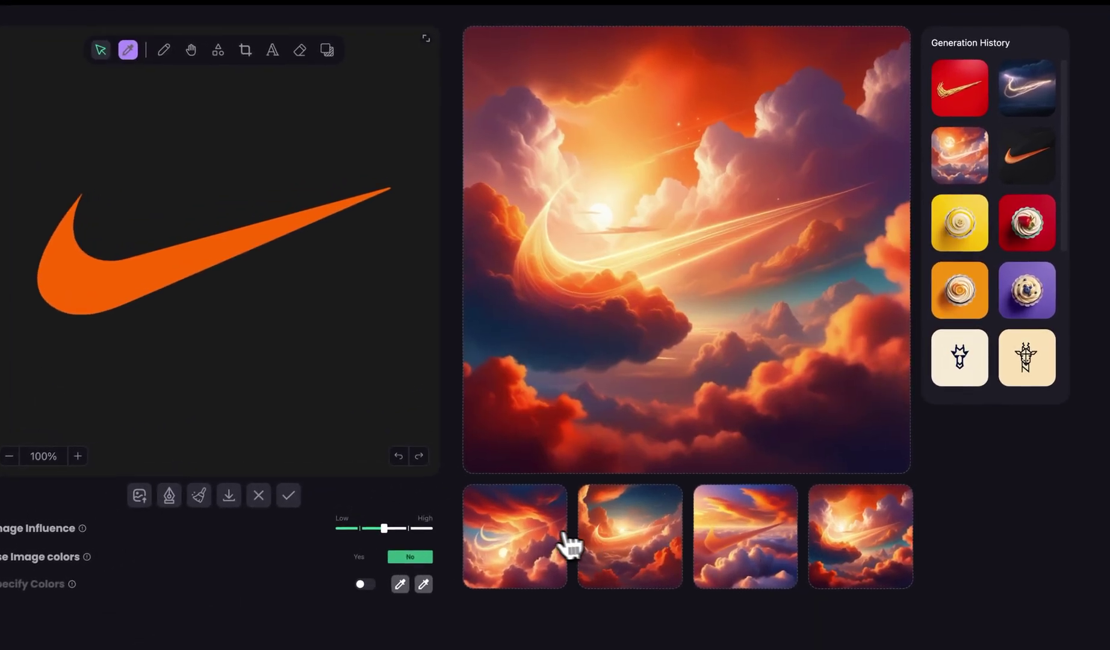
click(560, 537)
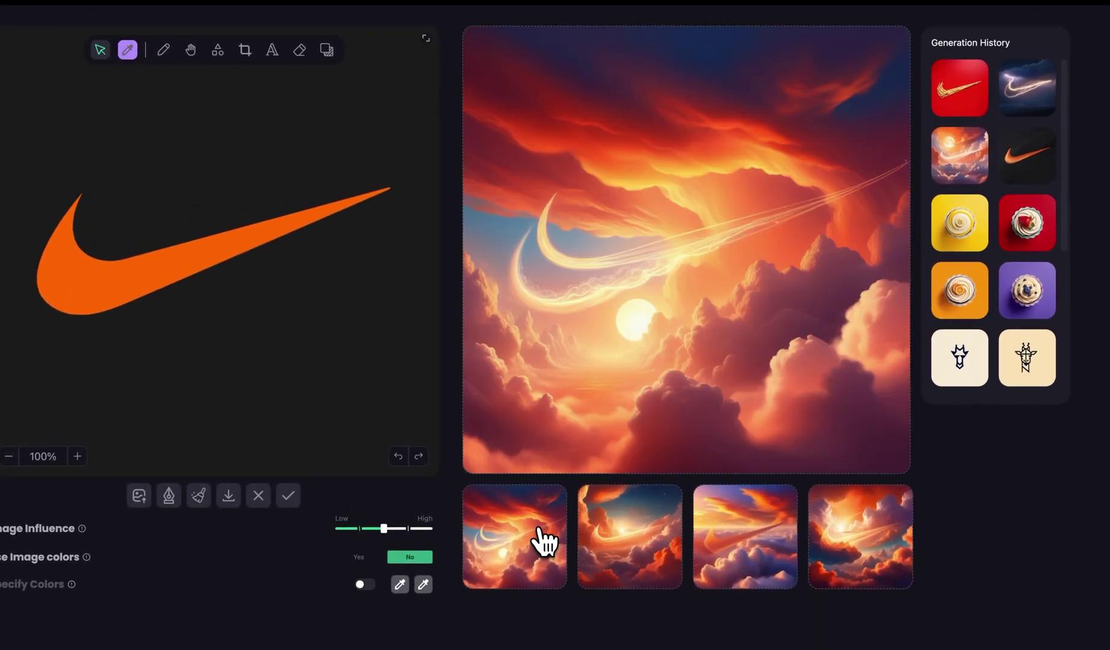
click(842, 538)
click(846, 546)
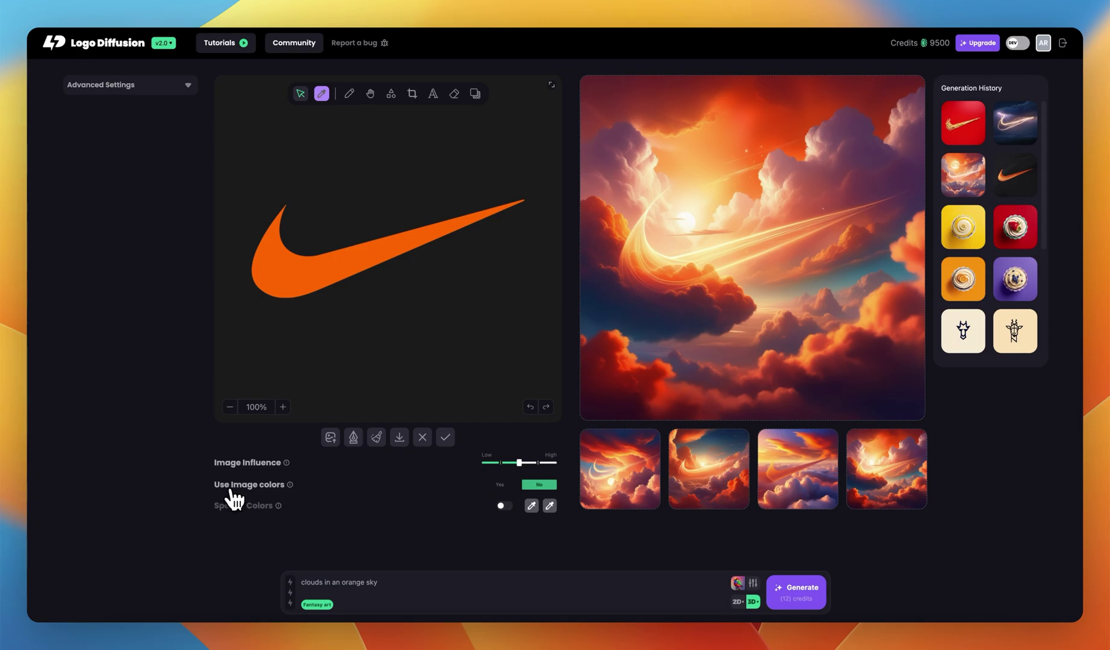
- Turn on using the logo's own colours and choose the Embroidered style
click(501, 486)
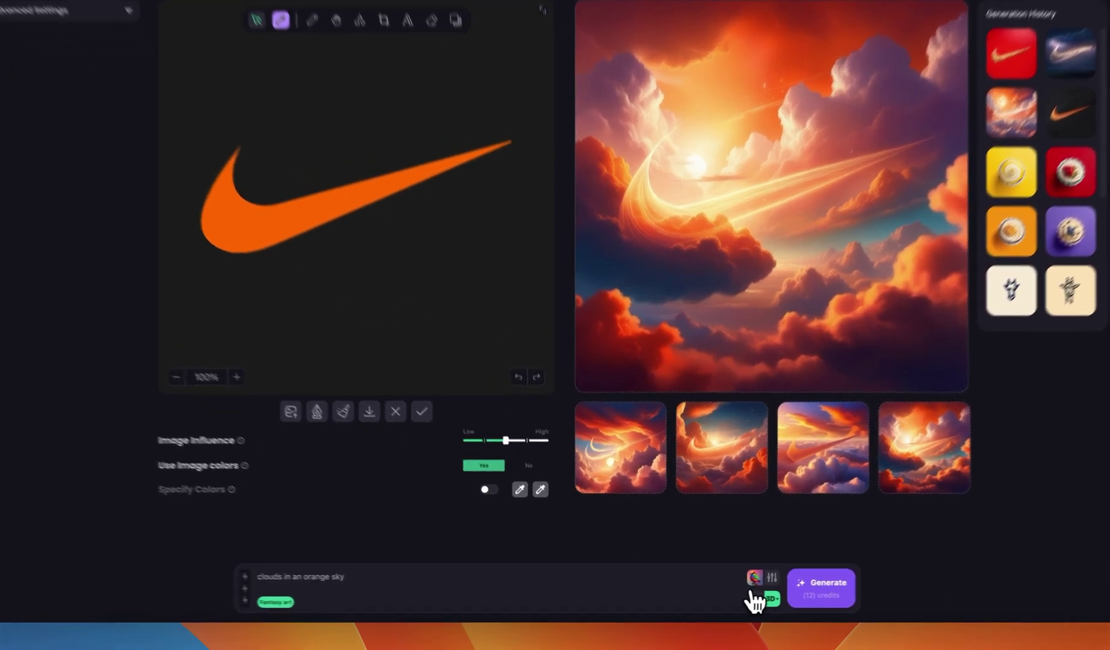
click(737, 583)
click(793, 314)
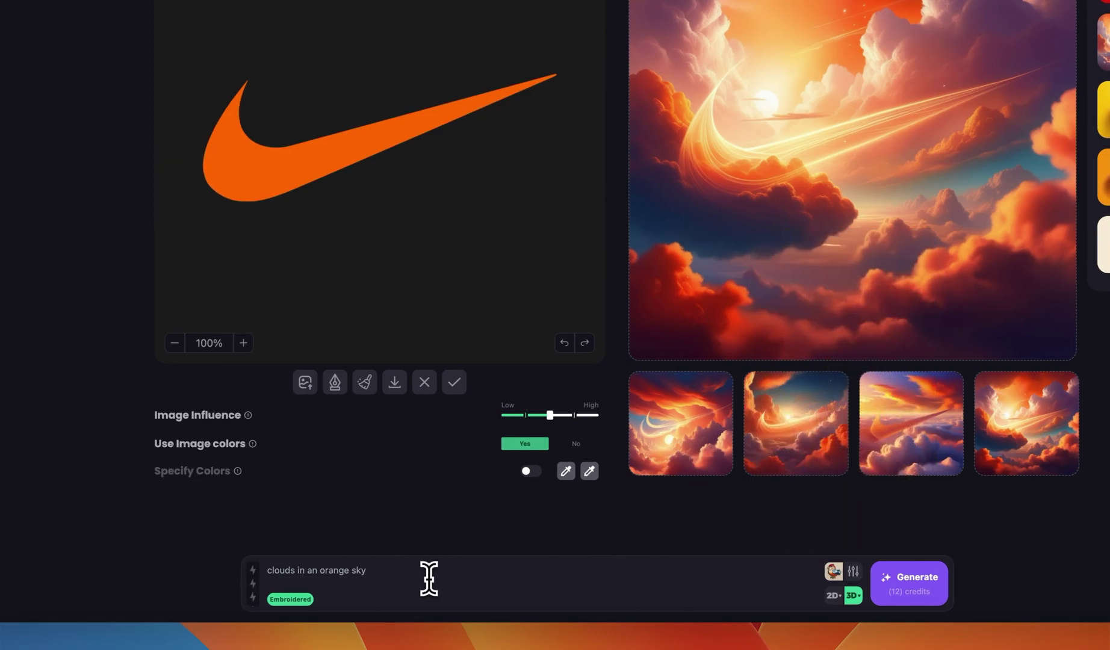
- Replace the prompt with 'embroidered logo on a black fabric background'
drag(426, 572, 246, 571)
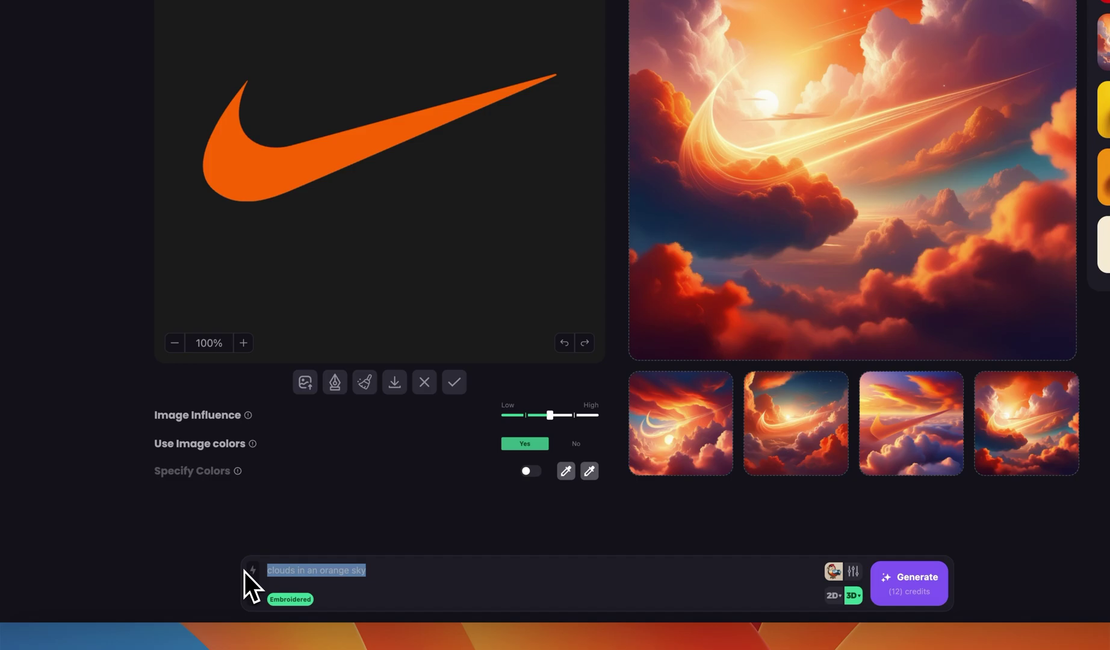
text(embroidered logo on a)
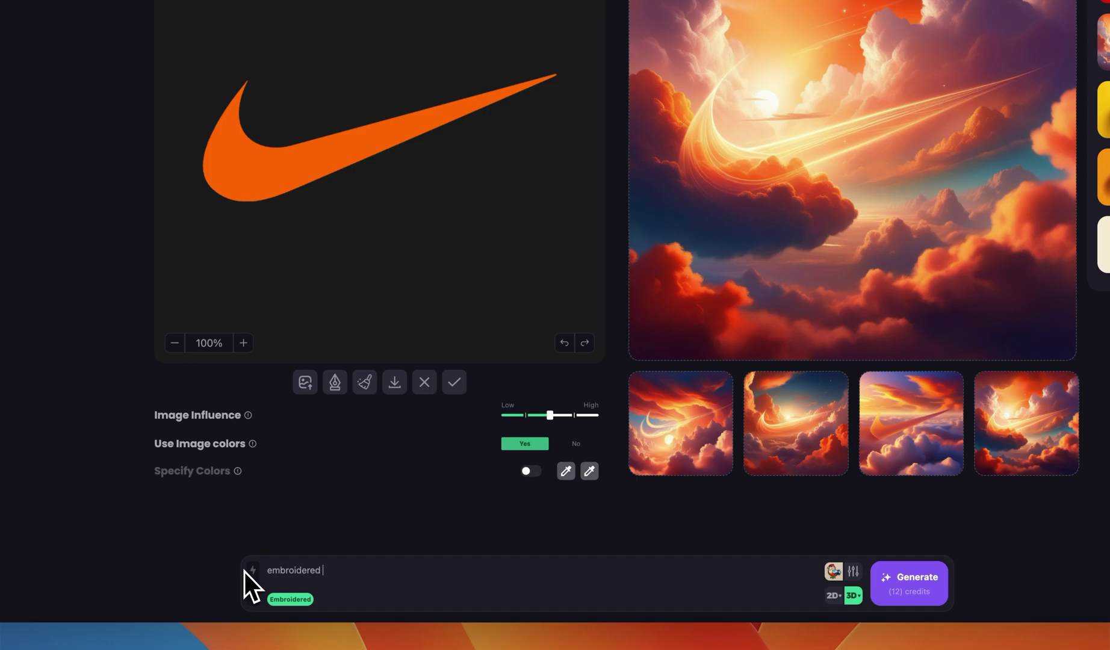
text( black background)
click(385, 572)
text(fabric)
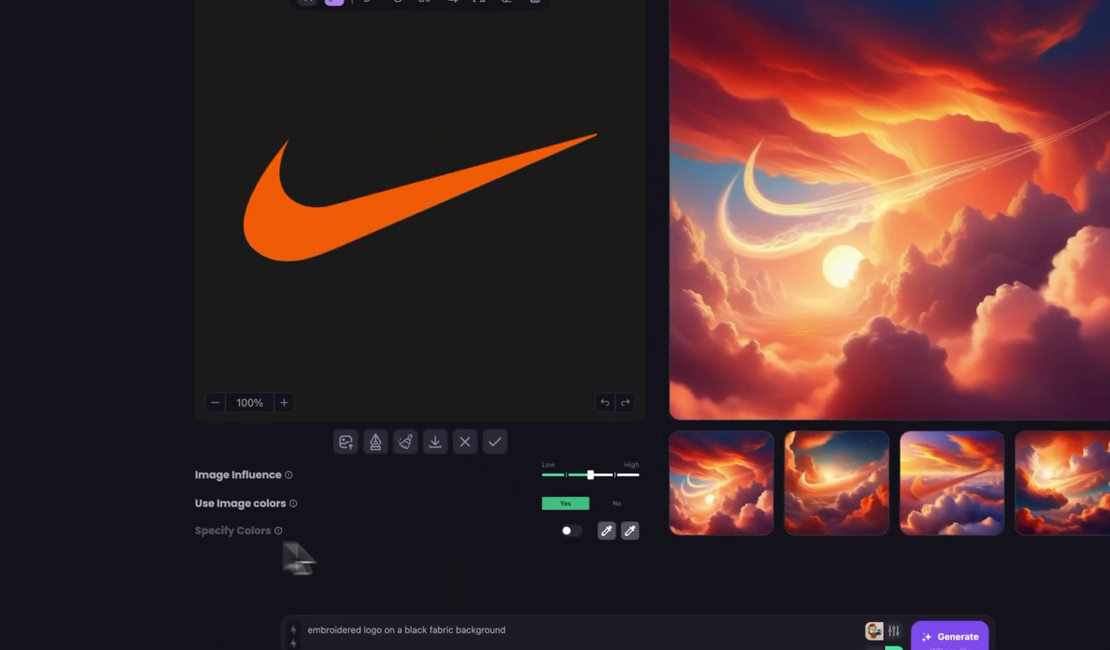
- Specify generation colours Orange and Black and raise image influence one step toward High
click(580, 538)
click(616, 538)
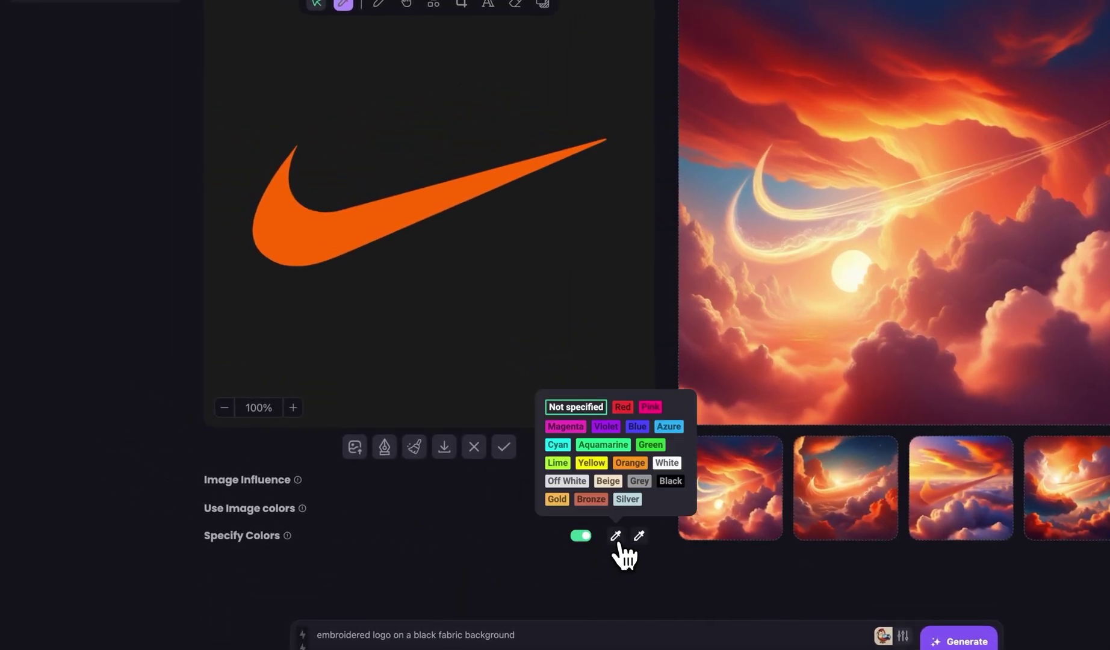
click(631, 464)
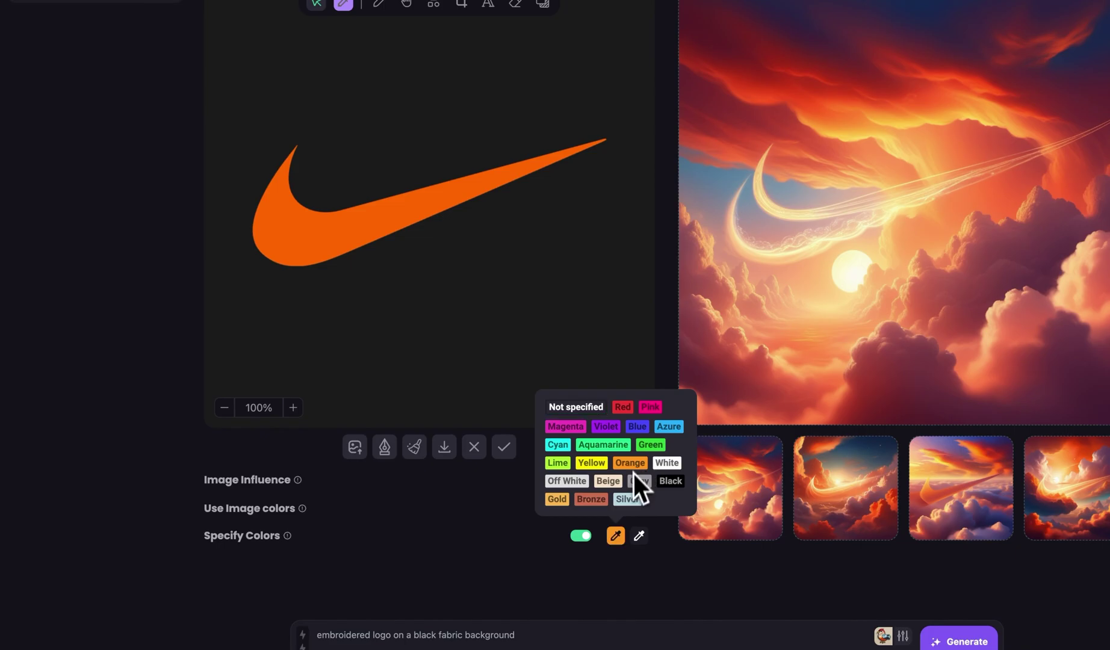
click(639, 535)
click(692, 483)
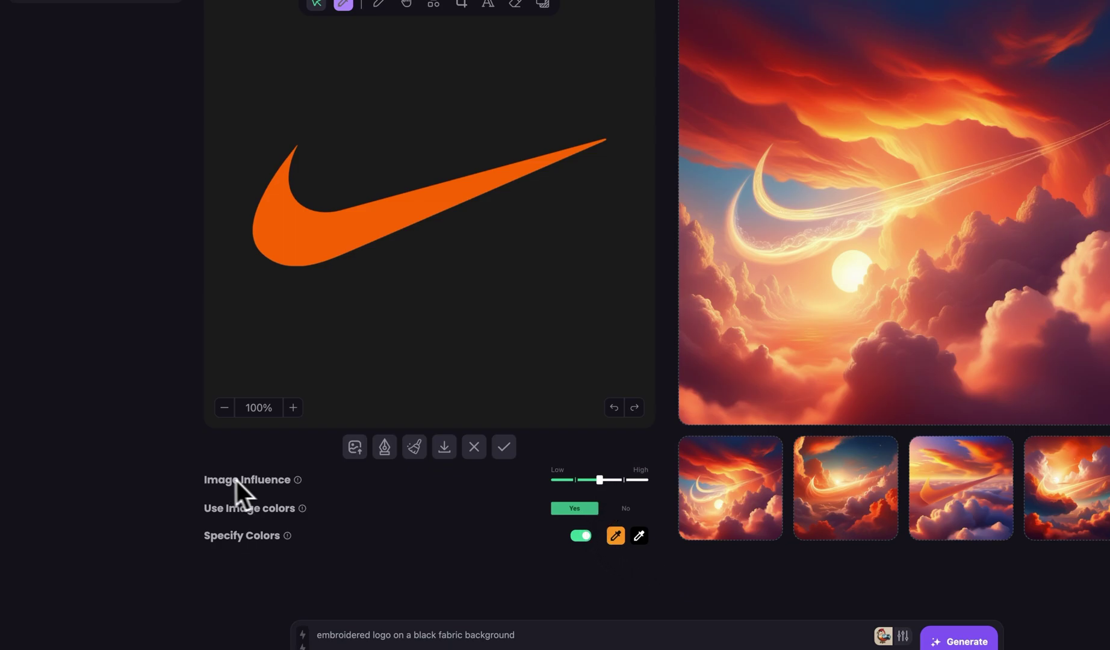
click(630, 485)
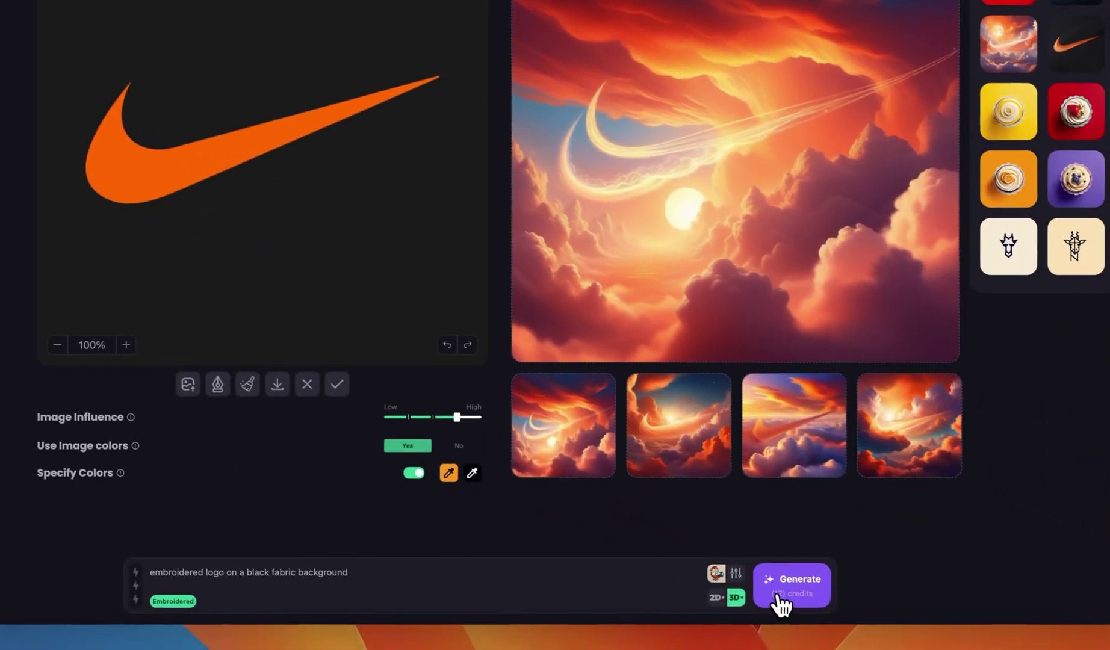
- Generate the embroidered swoosh variations, set image influence to High, and preview each result
click(779, 597)
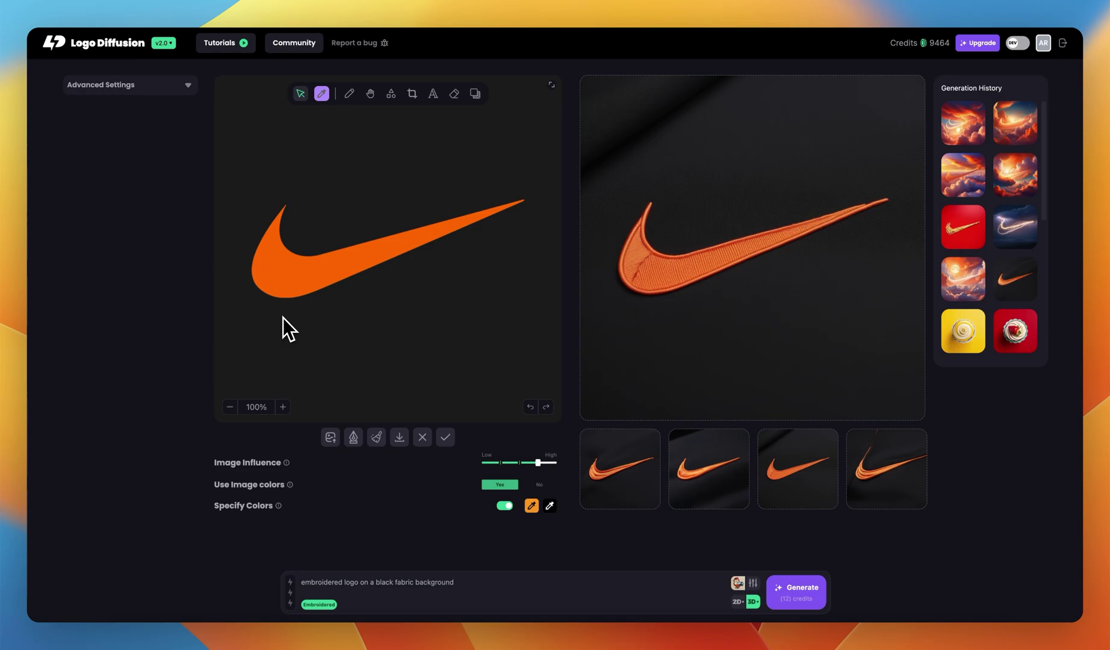
click(700, 475)
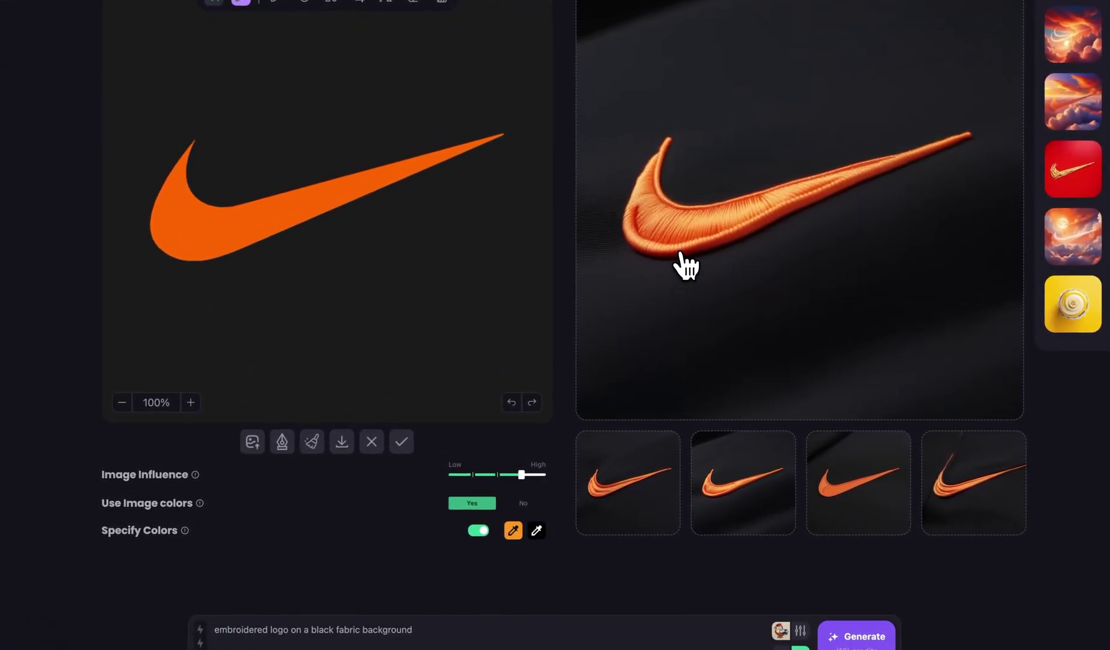
click(616, 478)
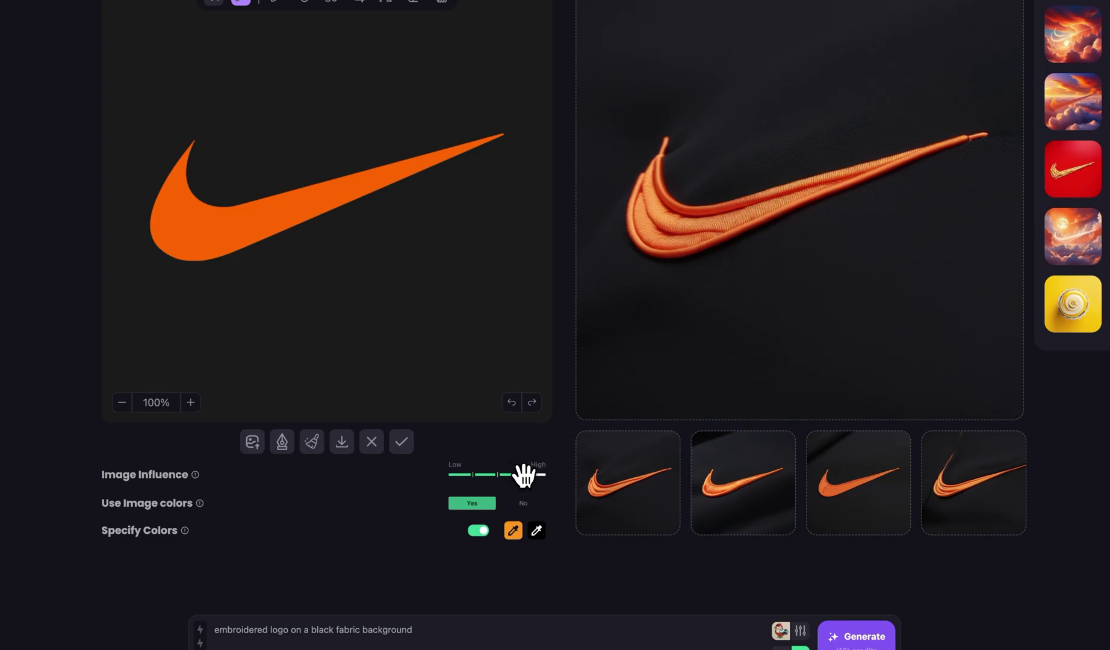
drag(523, 474, 547, 474)
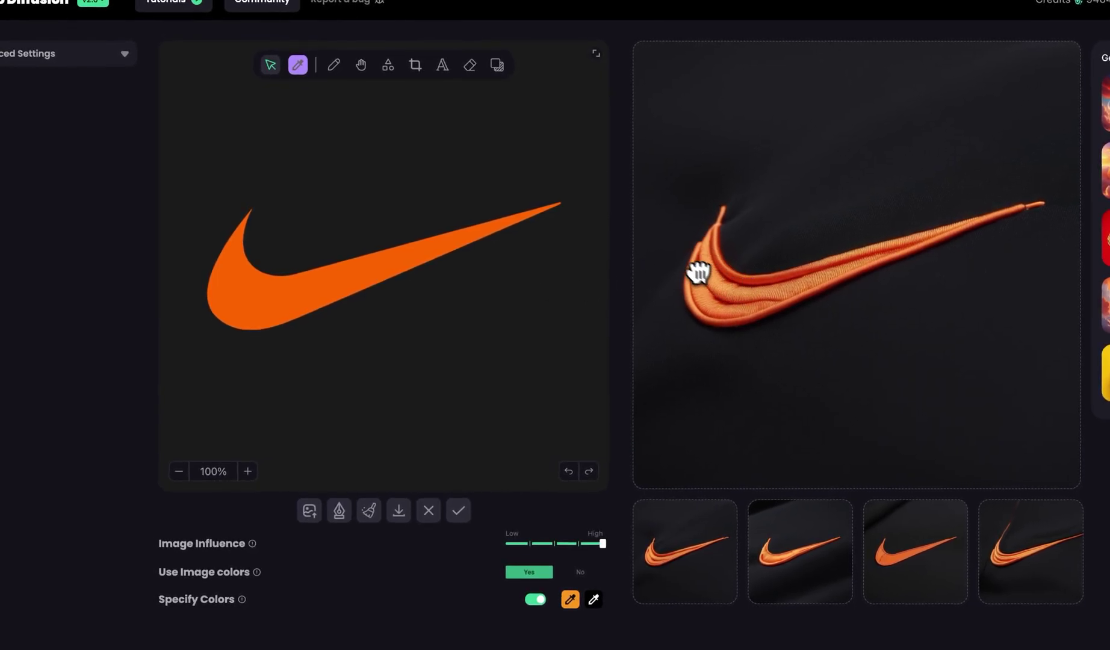
click(993, 546)
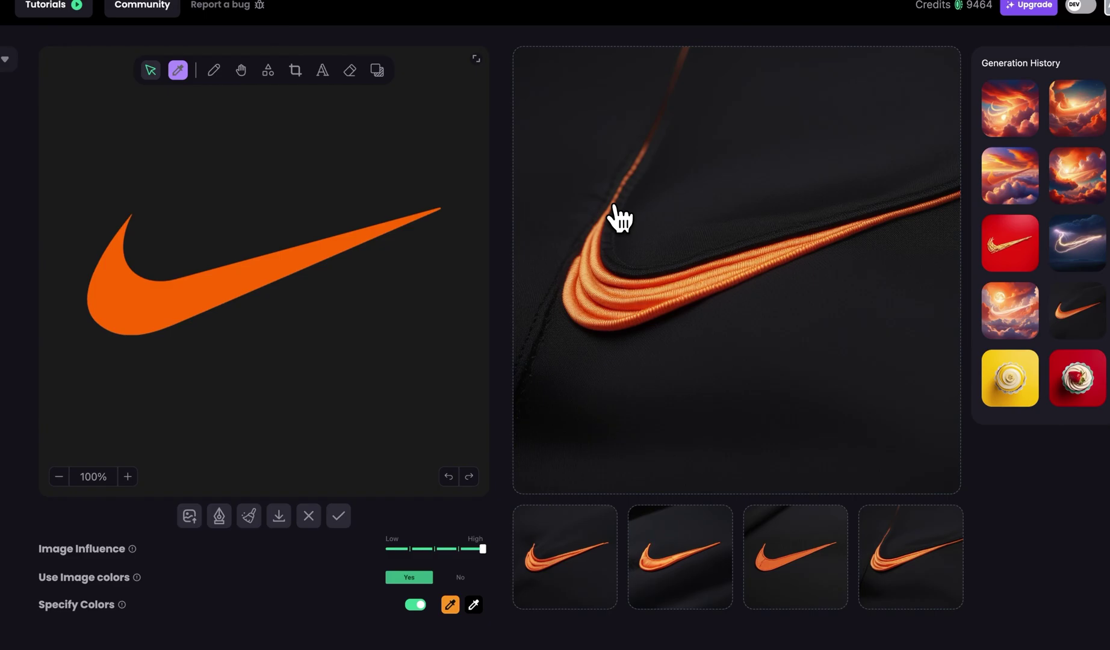
click(773, 575)
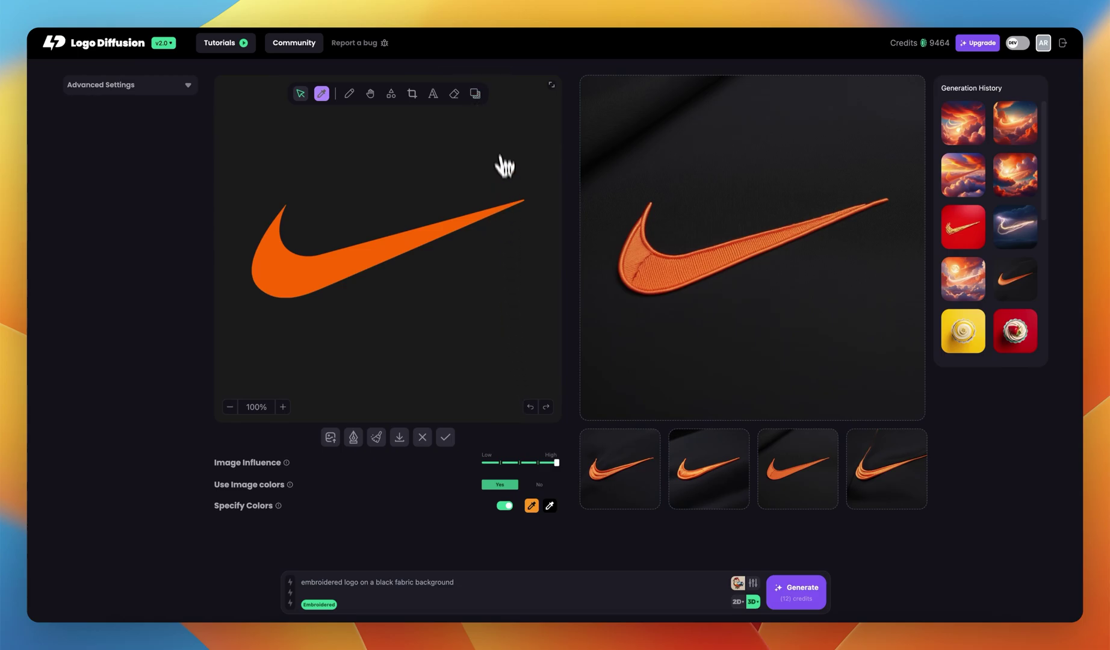
- Change the canvas background to red
click(474, 93)
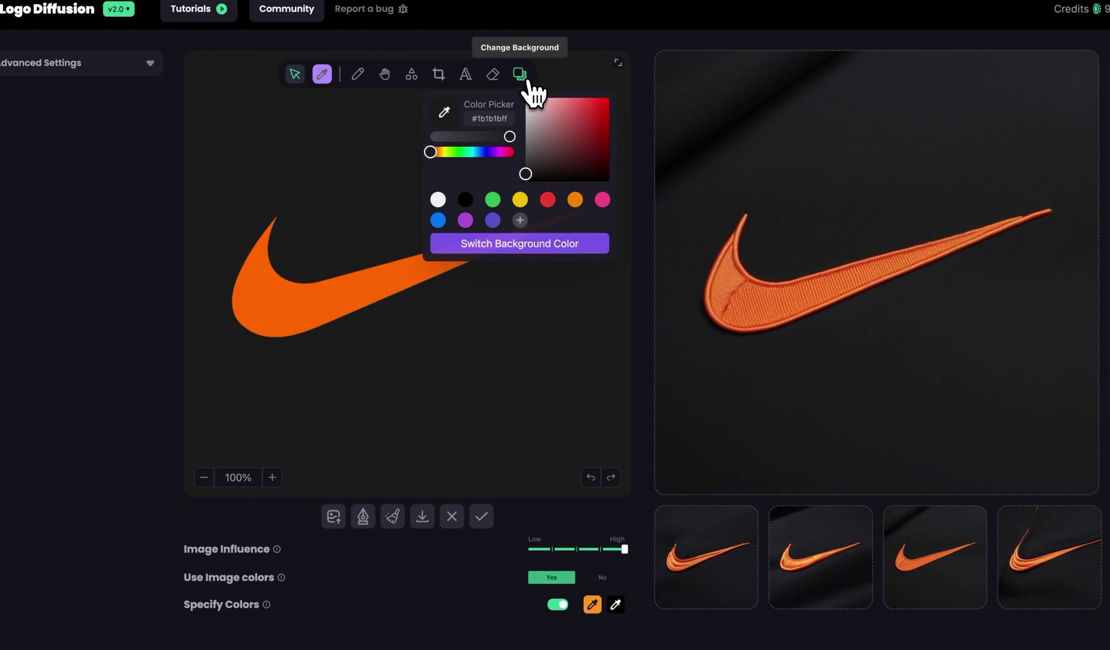
click(549, 199)
click(550, 245)
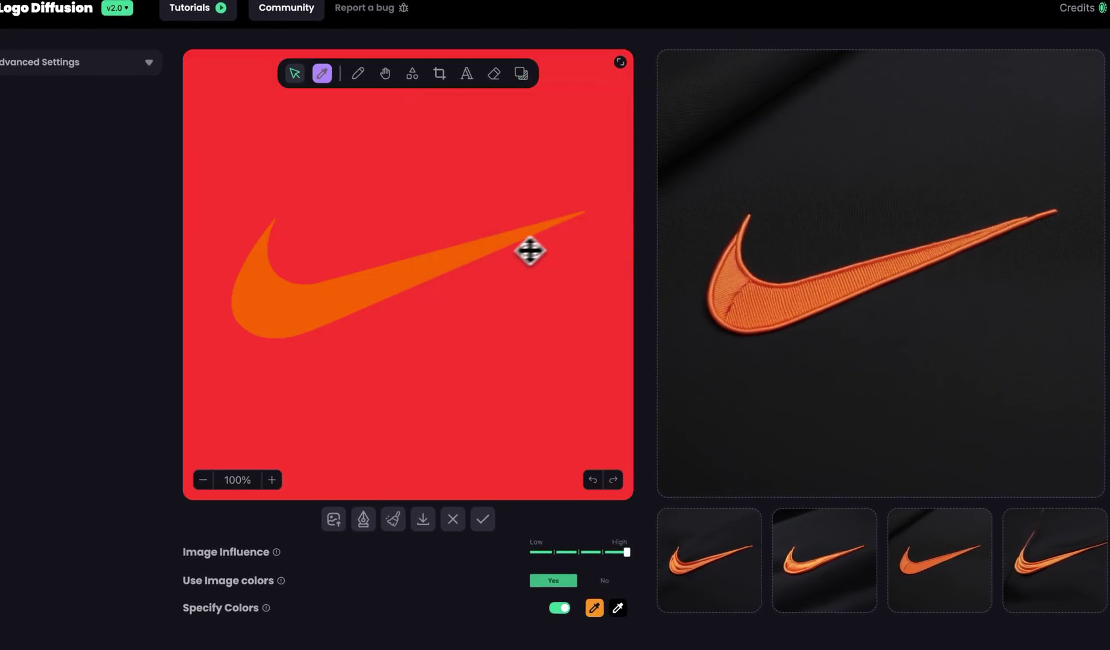
- Make the swoosh yellow and open the red French fries swoosh from history
click(433, 265)
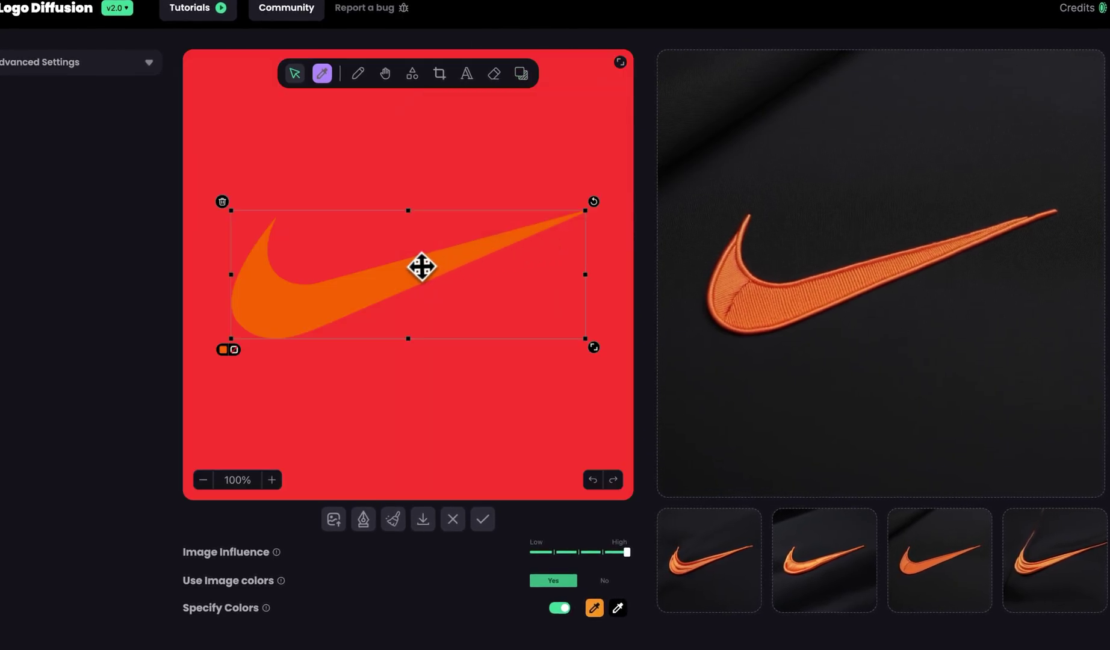
click(223, 349)
click(327, 459)
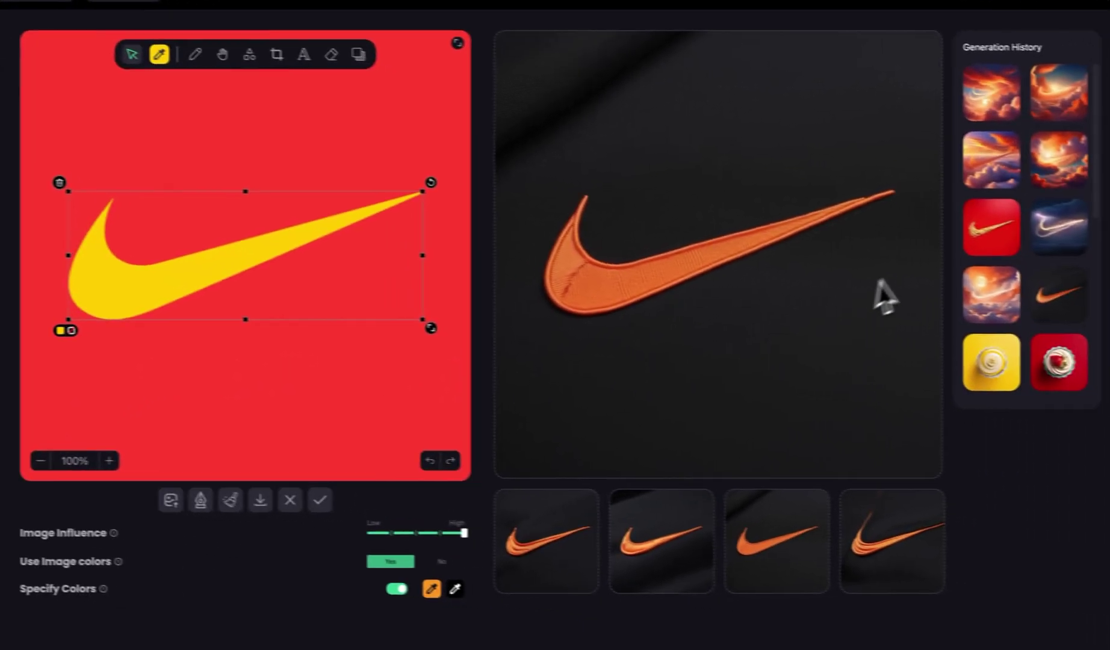
click(991, 228)
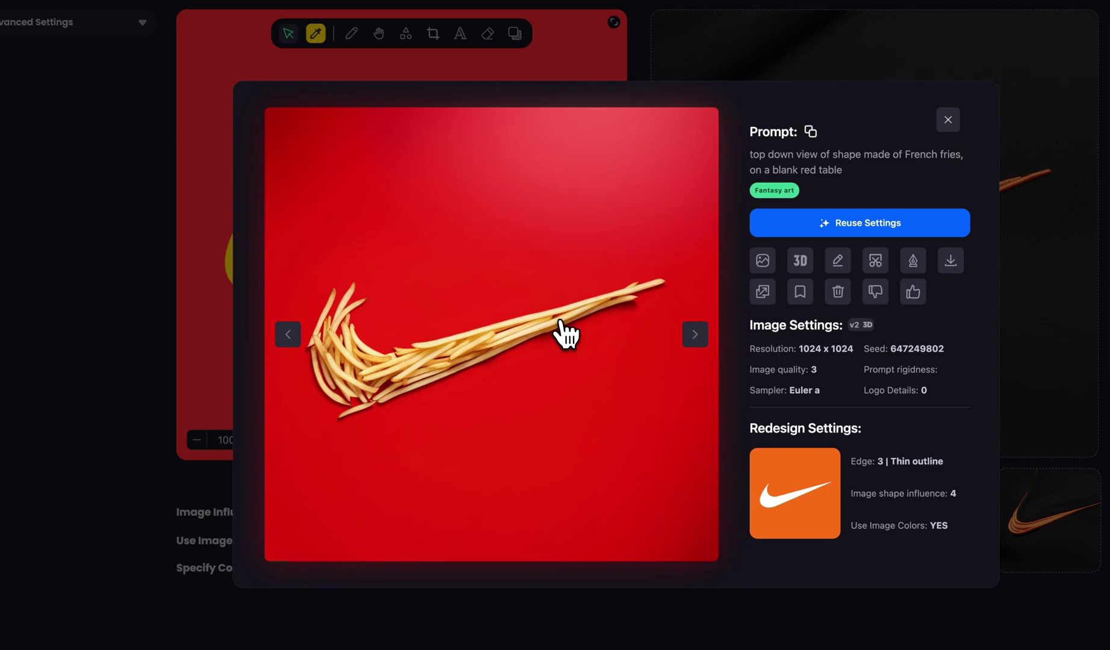
- Advance past the lightning and orange-clouds generations to the embroidered swoosh, seed 164047509
click(694, 334)
click(694, 336)
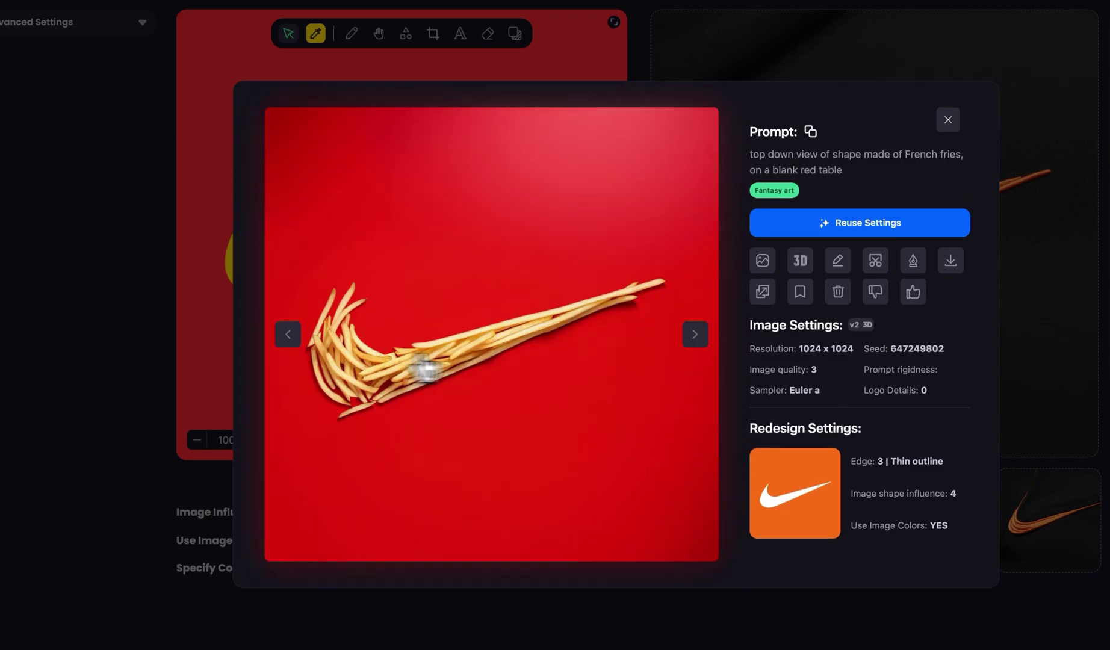
click(694, 335)
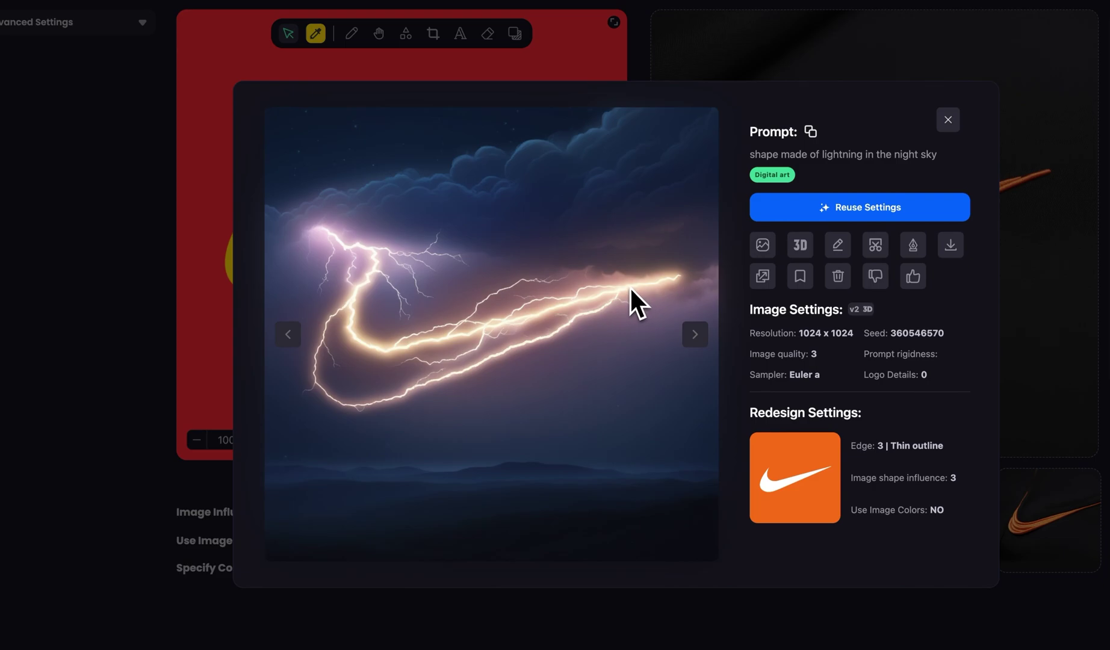
click(693, 335)
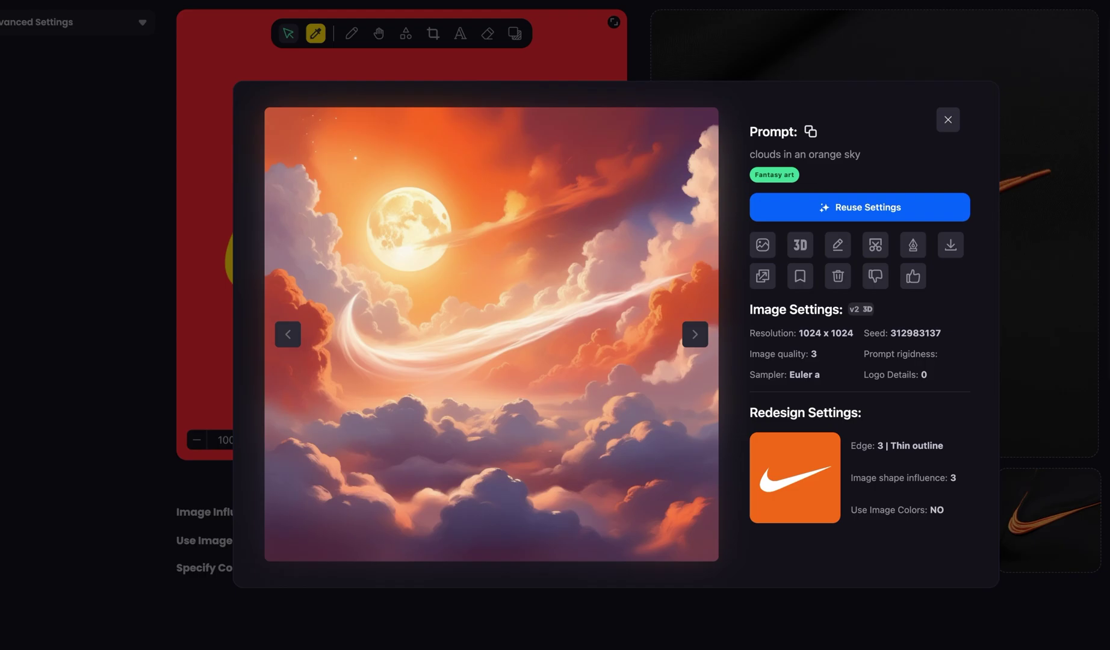
click(681, 341)
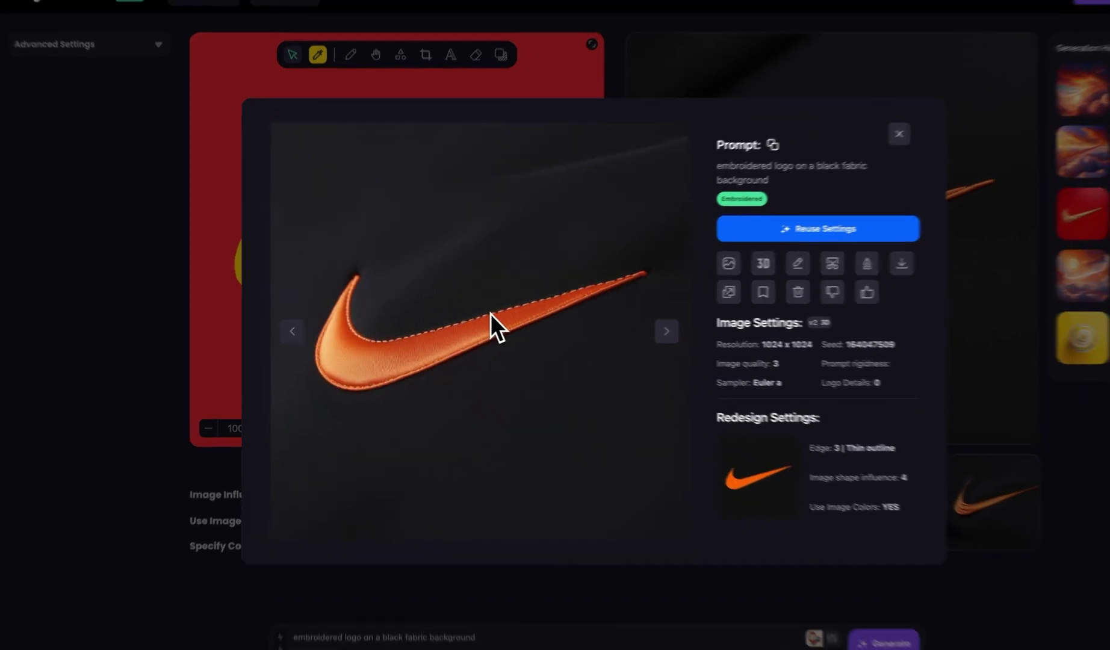
- Clear the canvas and import chat g4pt.svg from Downloads
key(Escape)
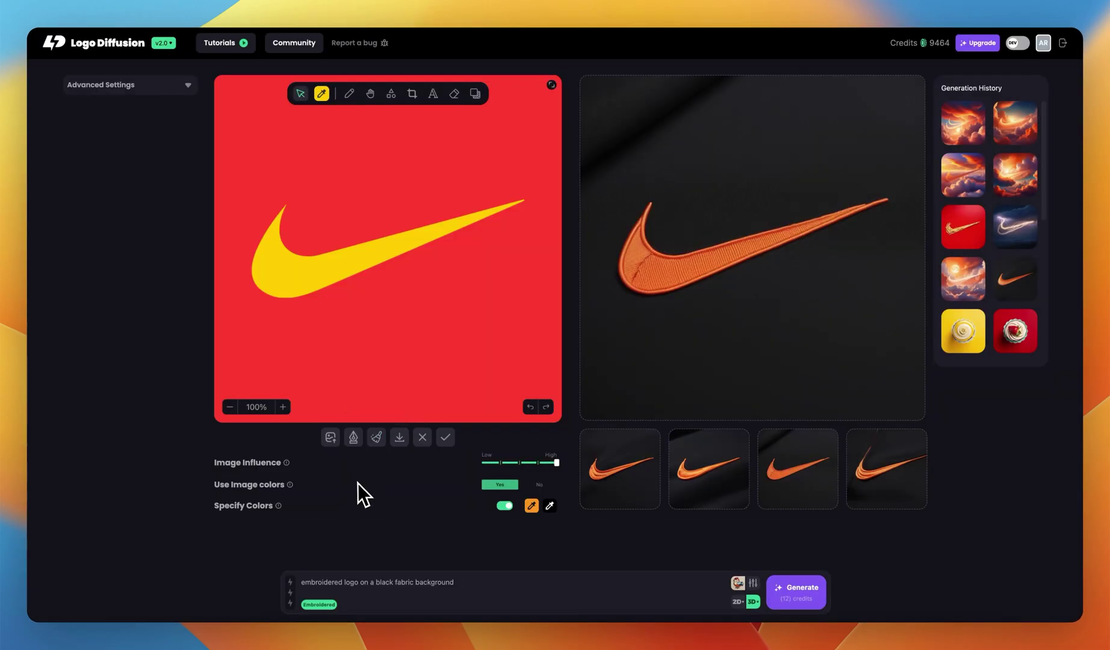
click(376, 437)
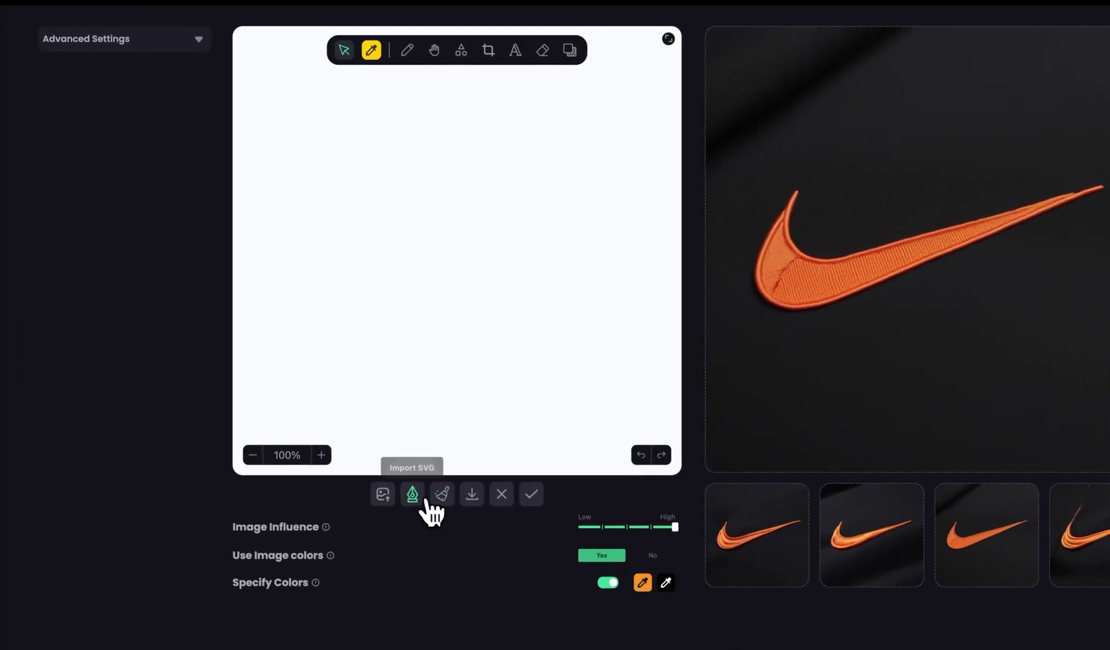
click(425, 501)
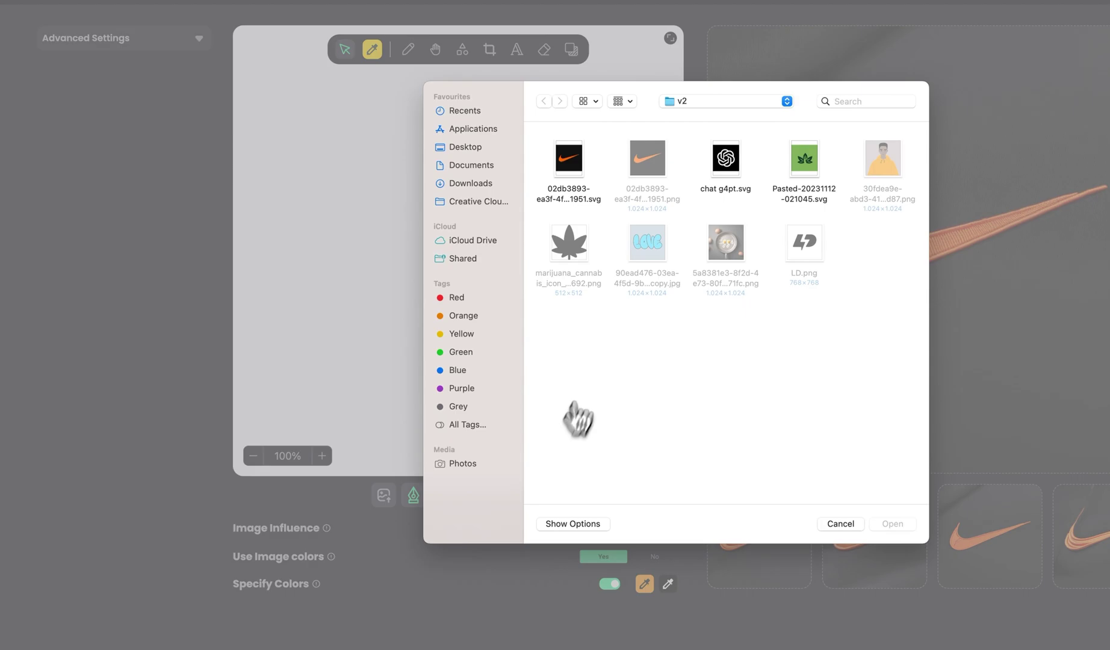
click(470, 183)
double_click(568, 156)
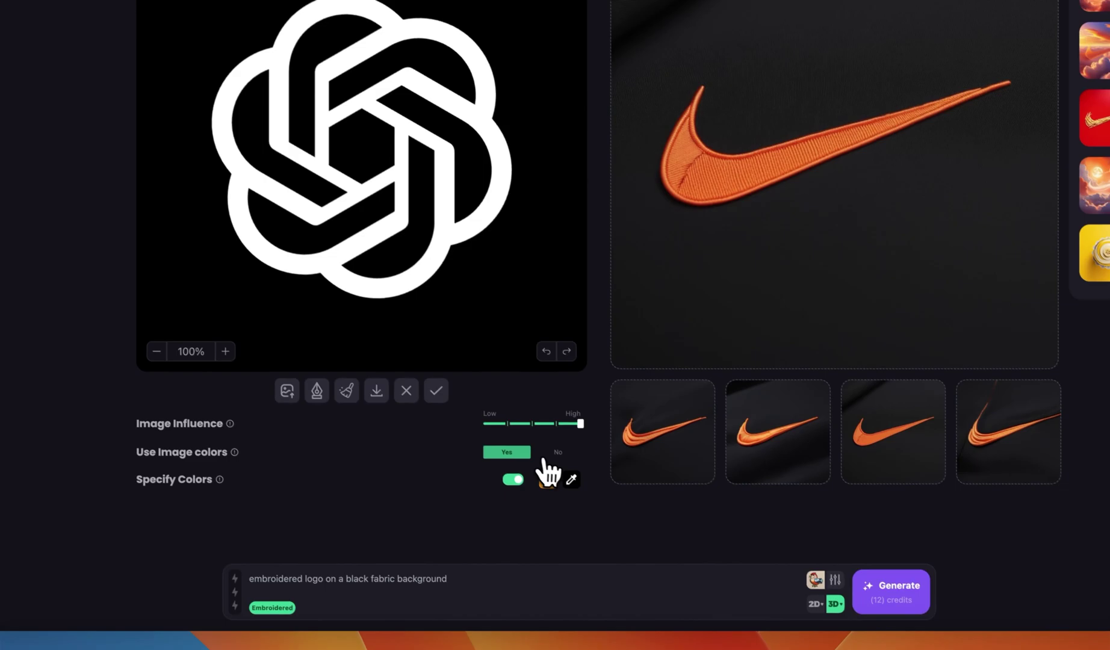
- Disable image colours and specified colours, lower image influence one notch, and choose Cinematic style
click(548, 447)
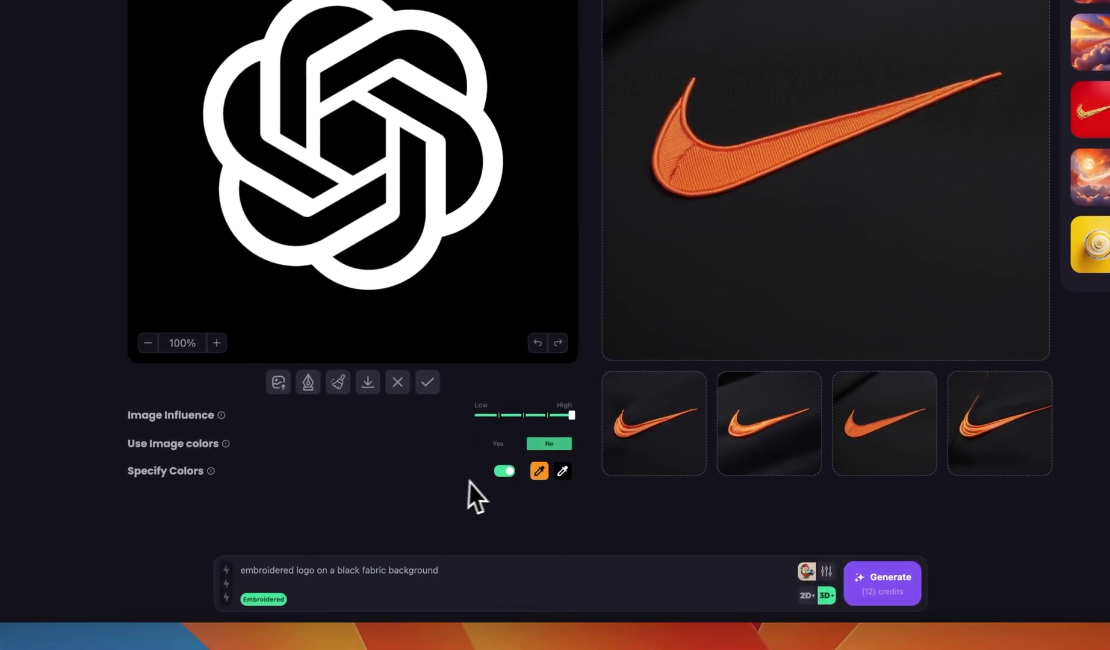
click(499, 473)
mouse_move(541, 415)
mouse_down()
mouse_move(525, 415)
mouse_move(547, 415)
mouse_up()
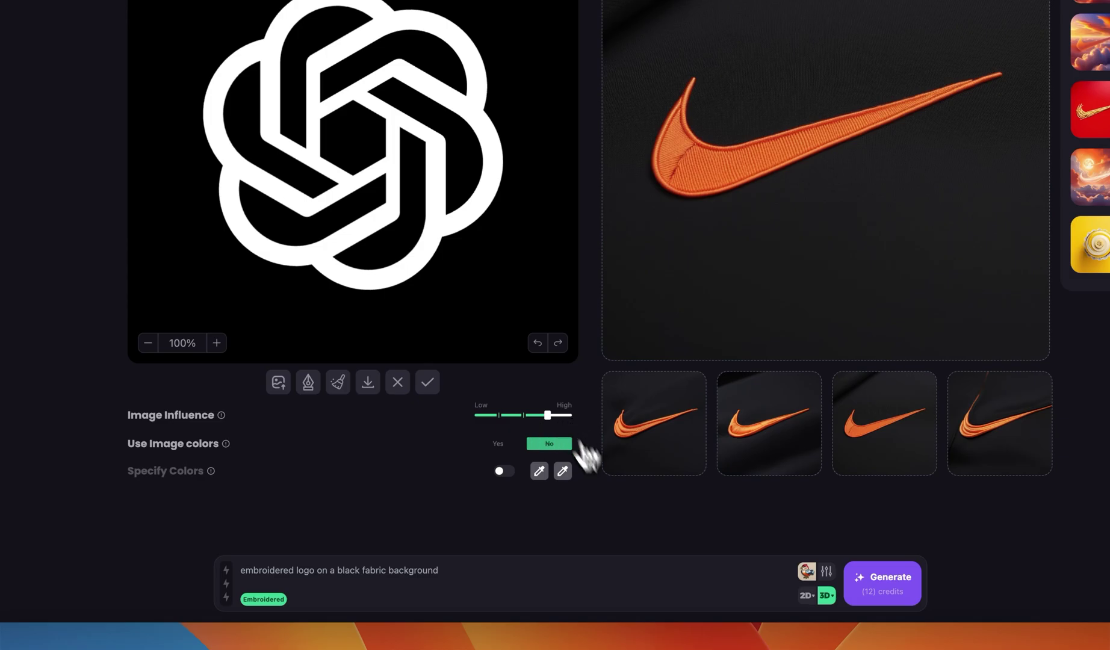
click(807, 571)
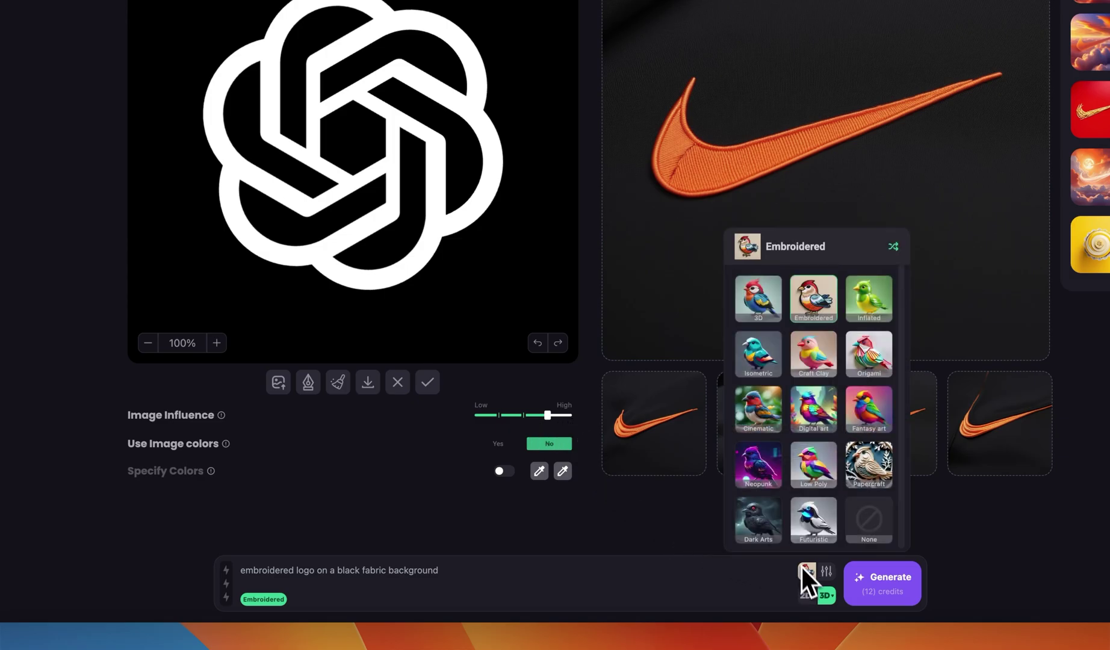
click(764, 421)
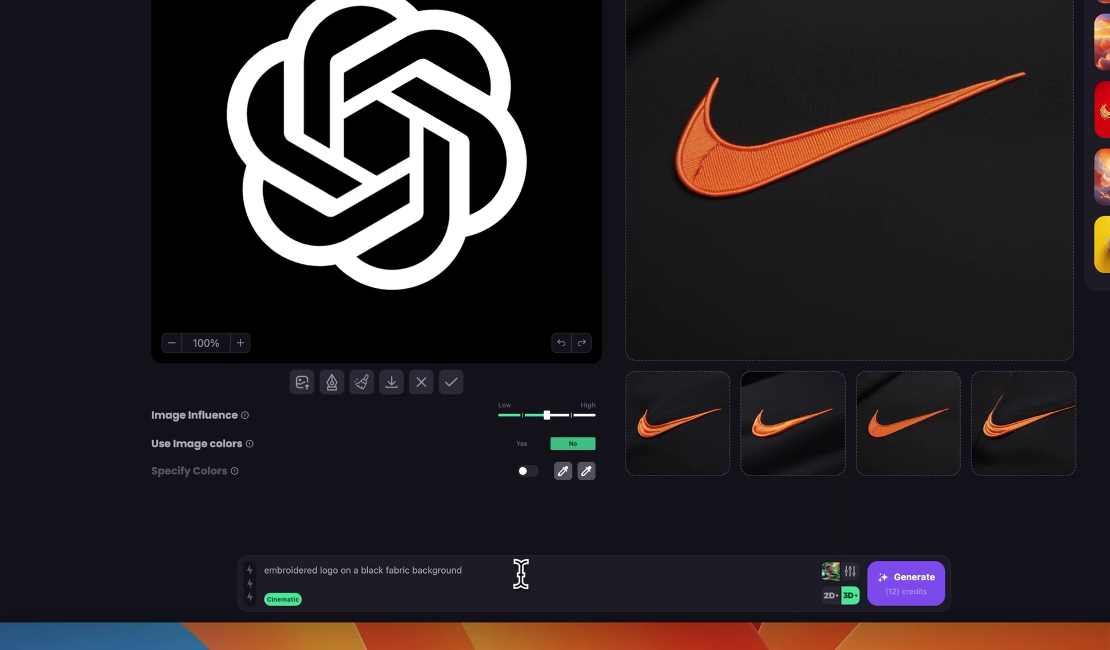
- Replace the prompt with 'christmas themed scene' and generate
drag(520, 575, 250, 584)
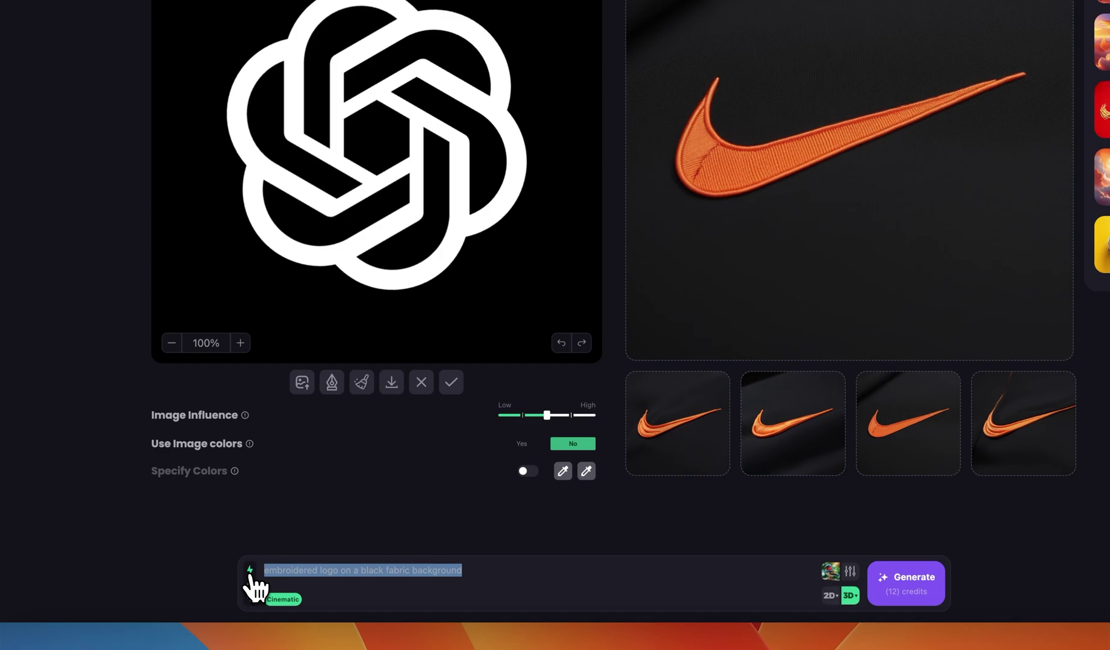
text(christmas themed scene)
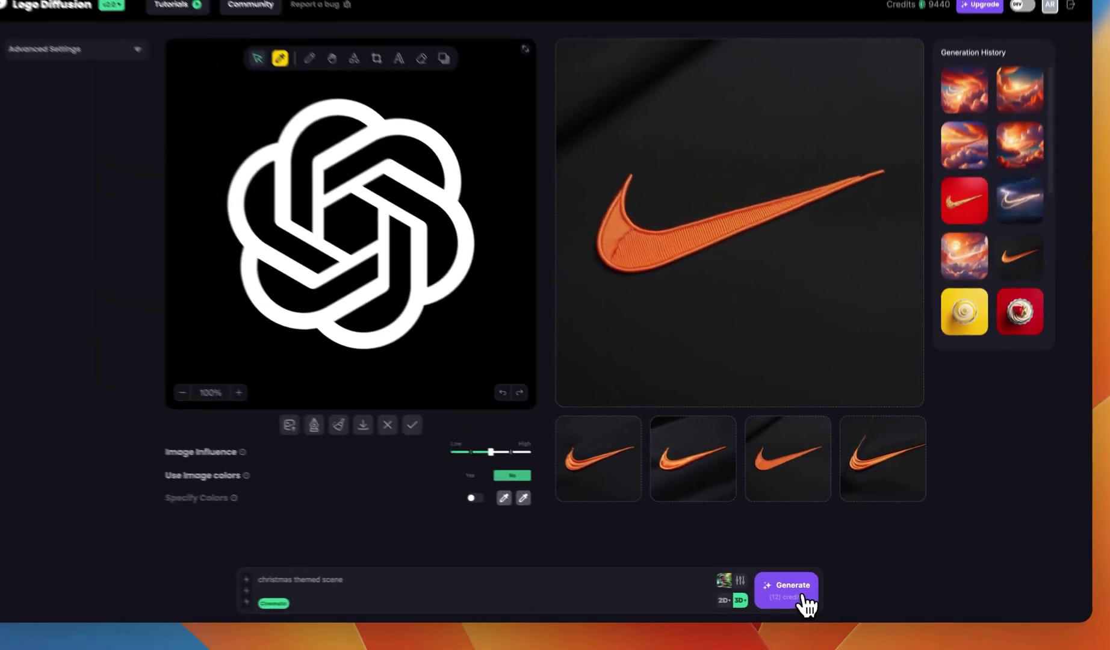
click(804, 601)
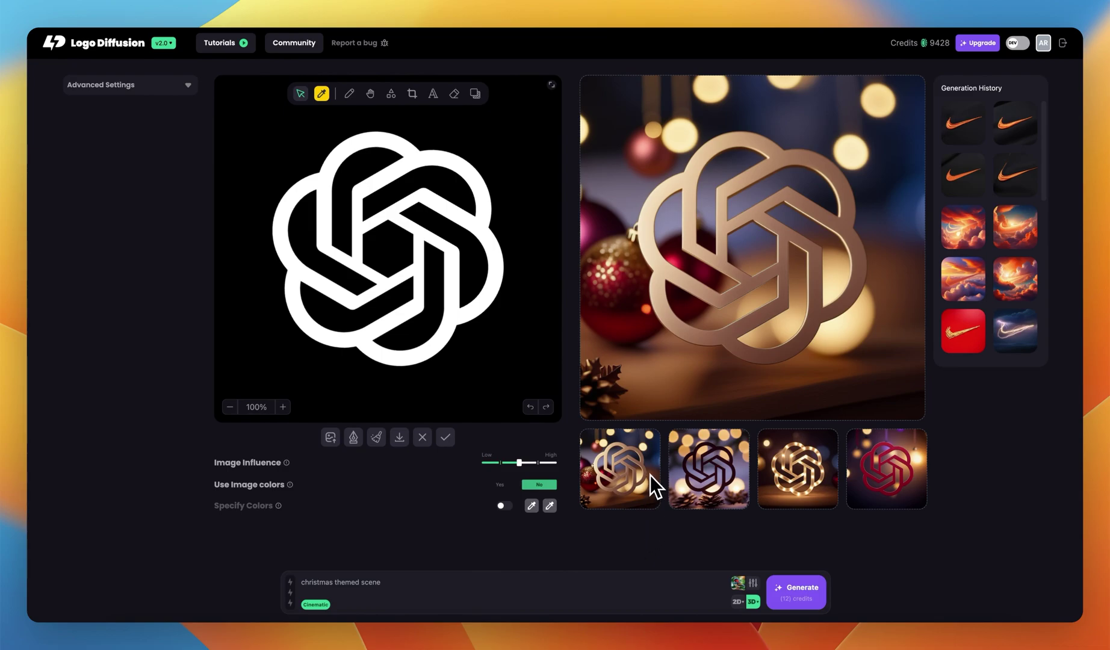
- Compare the dark, marquee-light and red renders, ending on the glowing marquee-light one
click(698, 464)
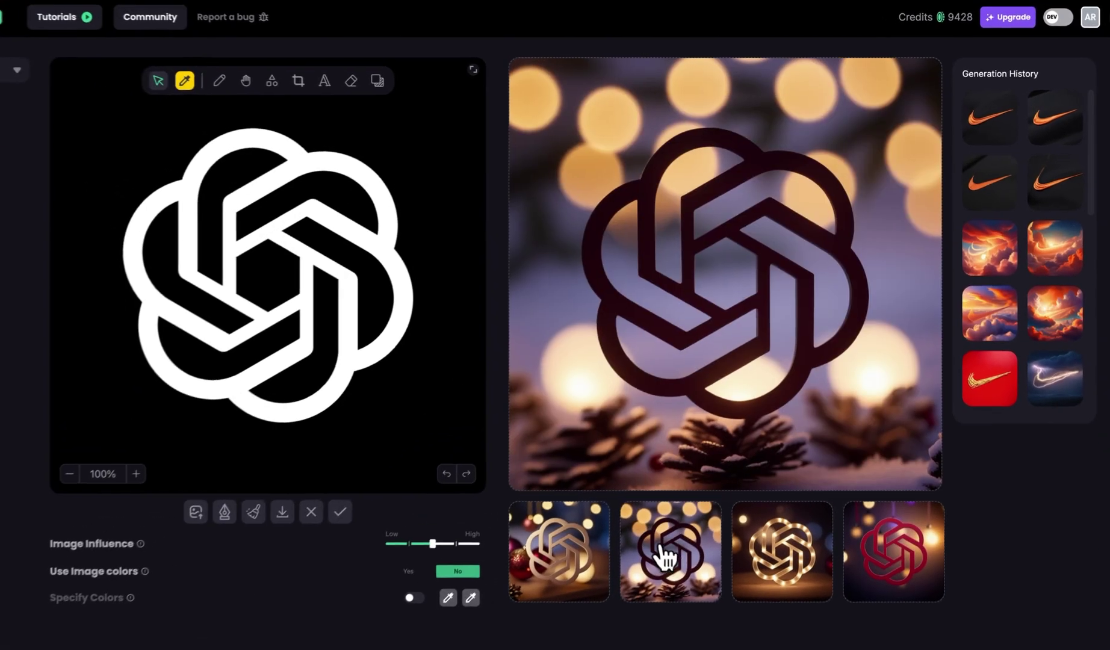
click(759, 562)
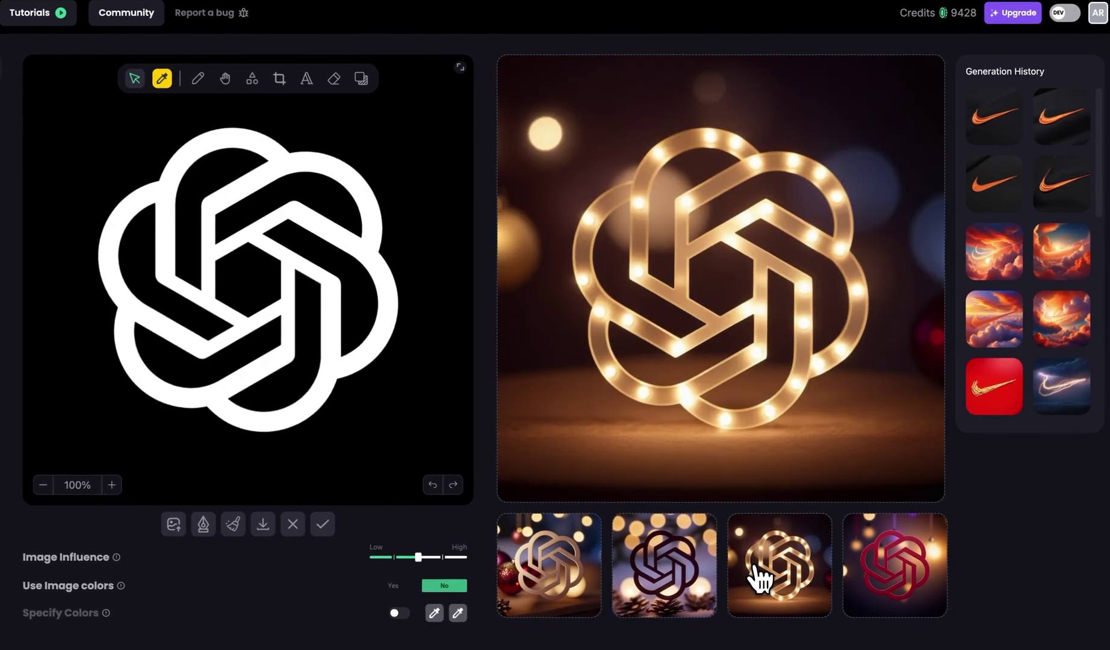
click(896, 579)
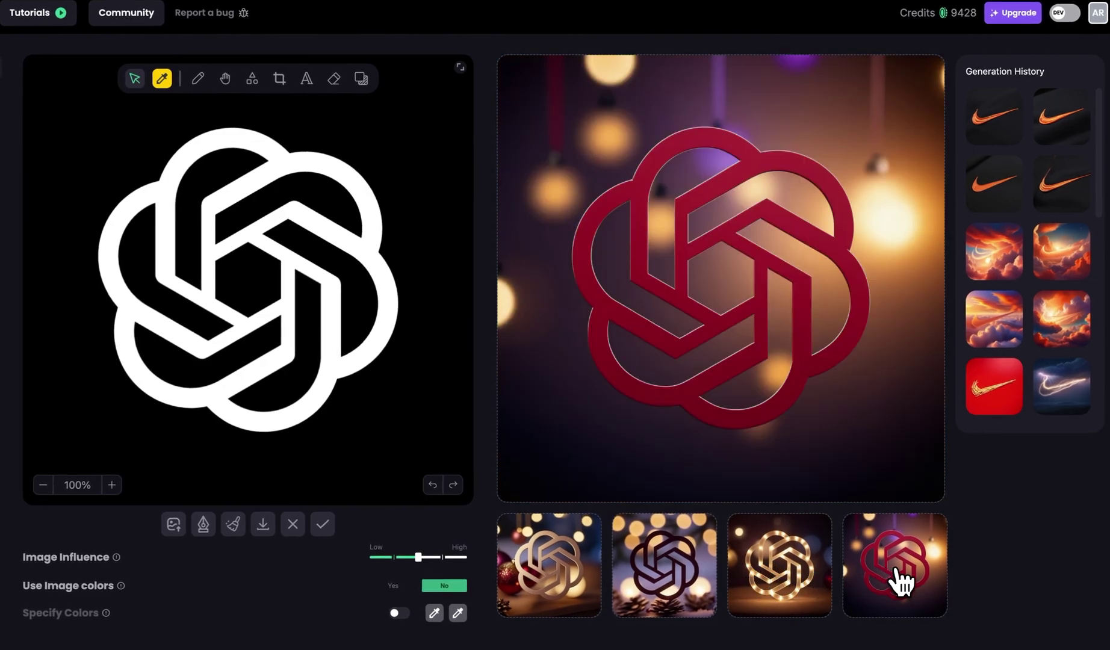
click(815, 581)
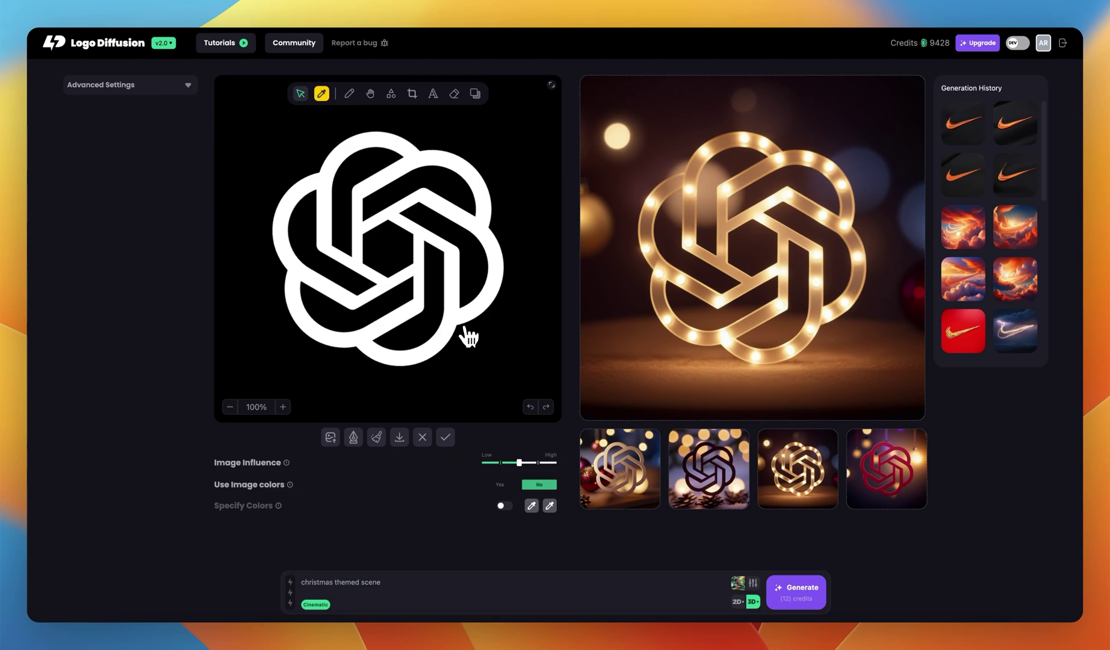
- Make the canvas background red
click(475, 95)
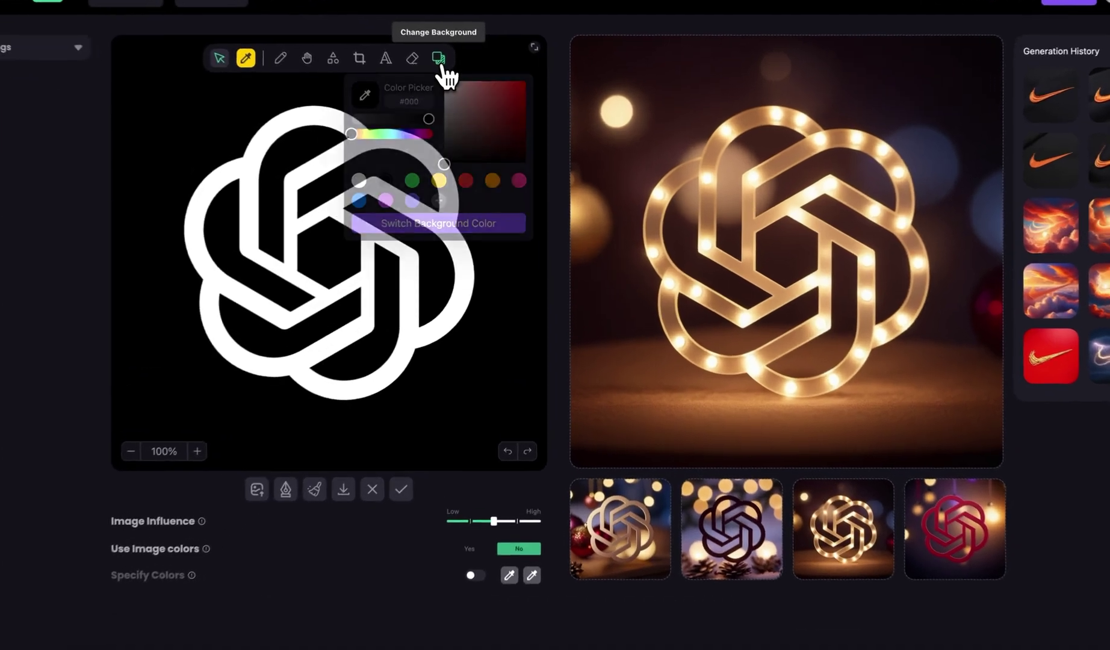
click(465, 180)
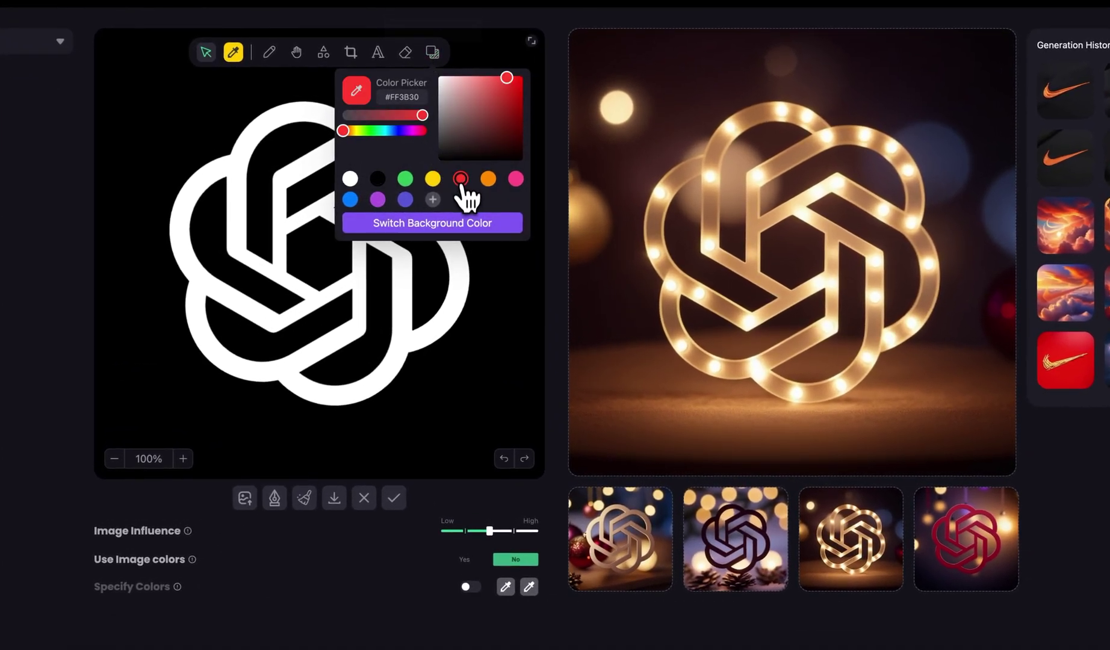
click(467, 224)
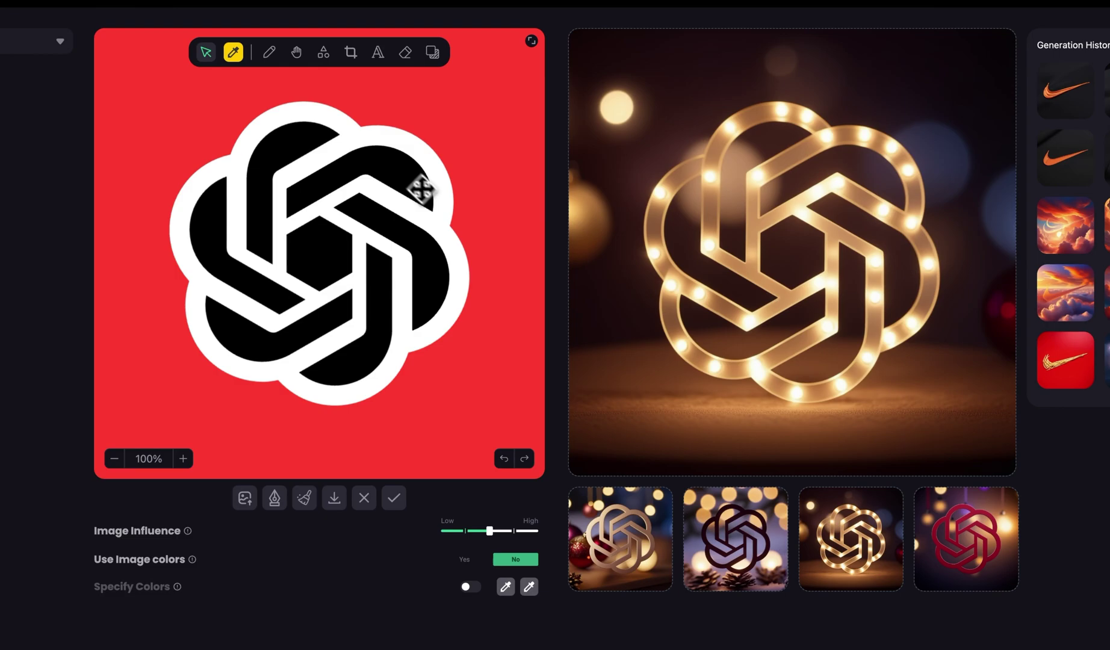
- Recolour the logo's white outline to light tan (#e4b389)
click(420, 145)
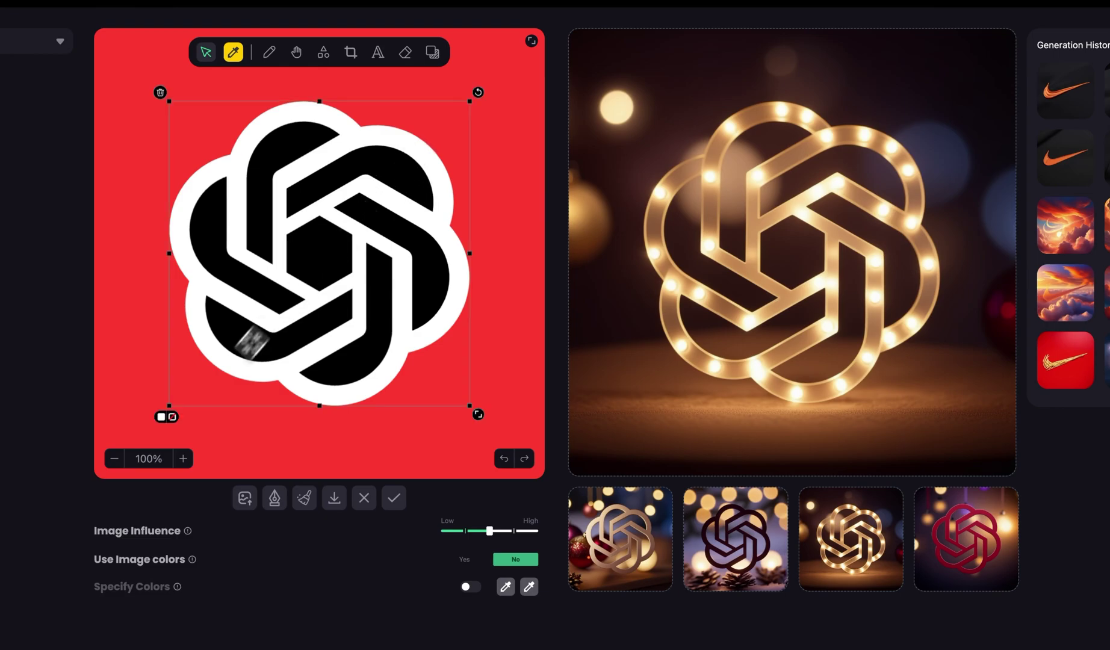
click(161, 416)
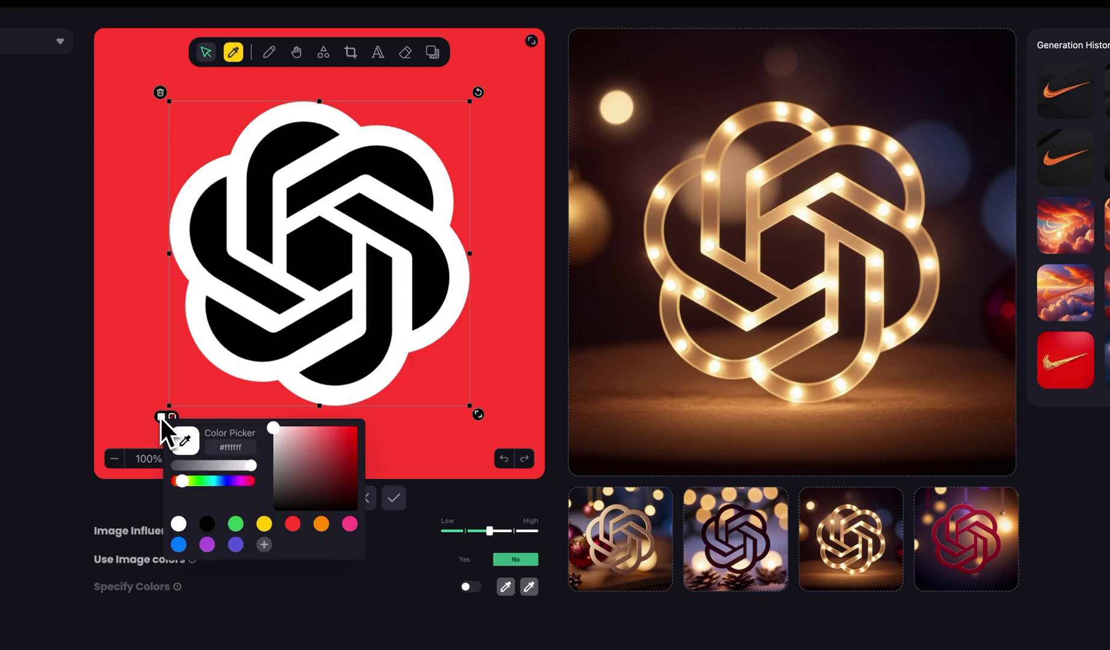
click(321, 524)
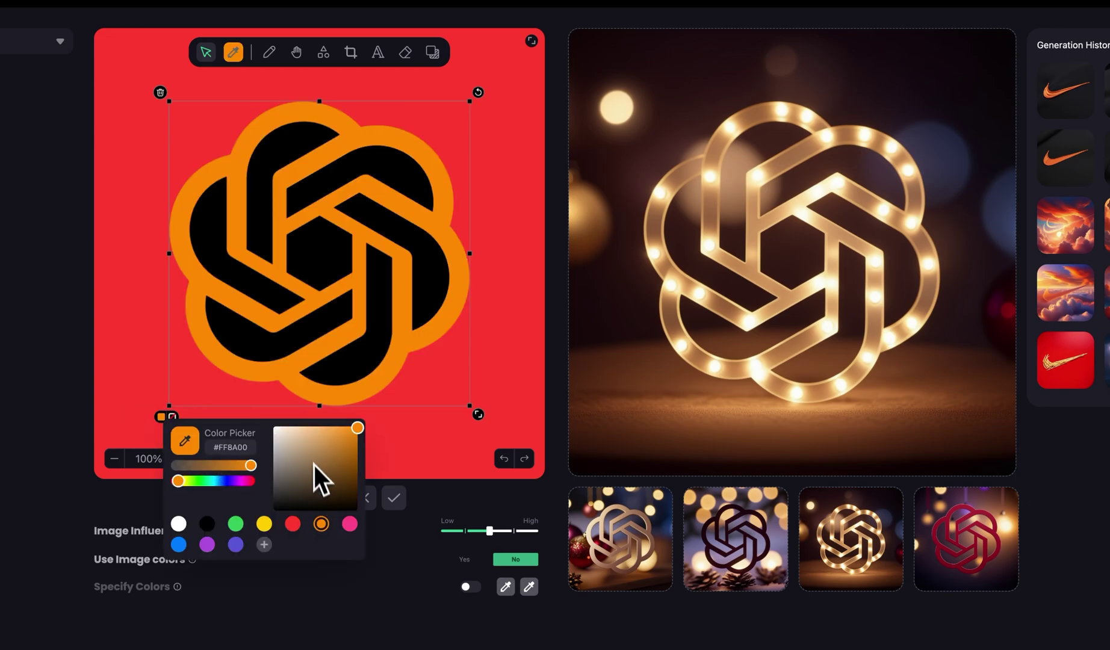
click(307, 442)
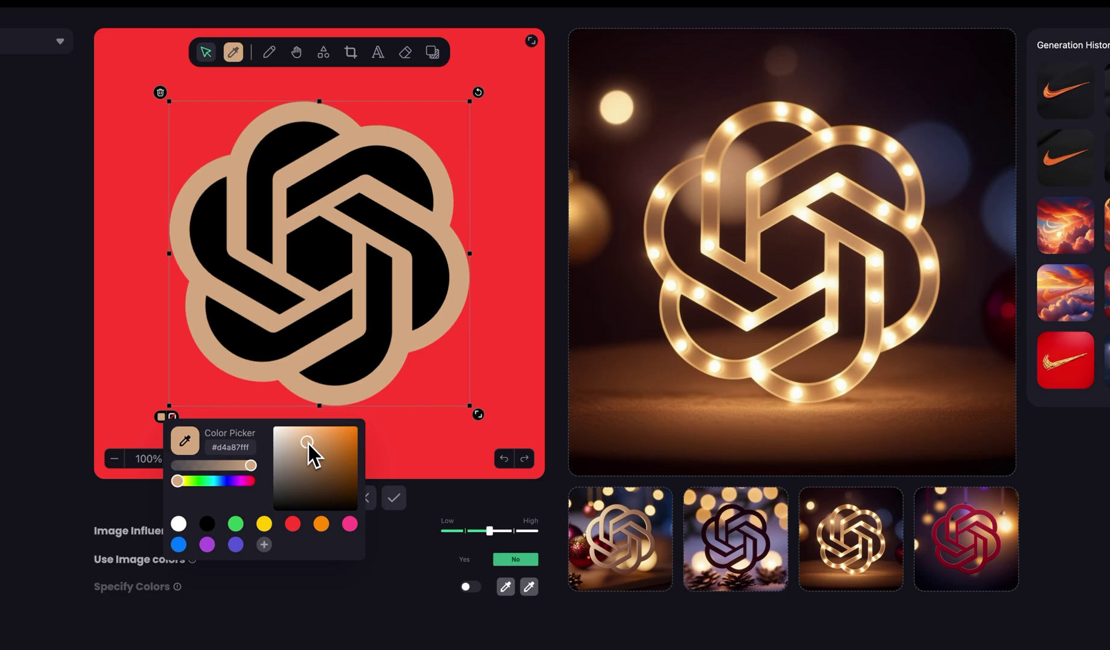
drag(307, 444, 308, 439)
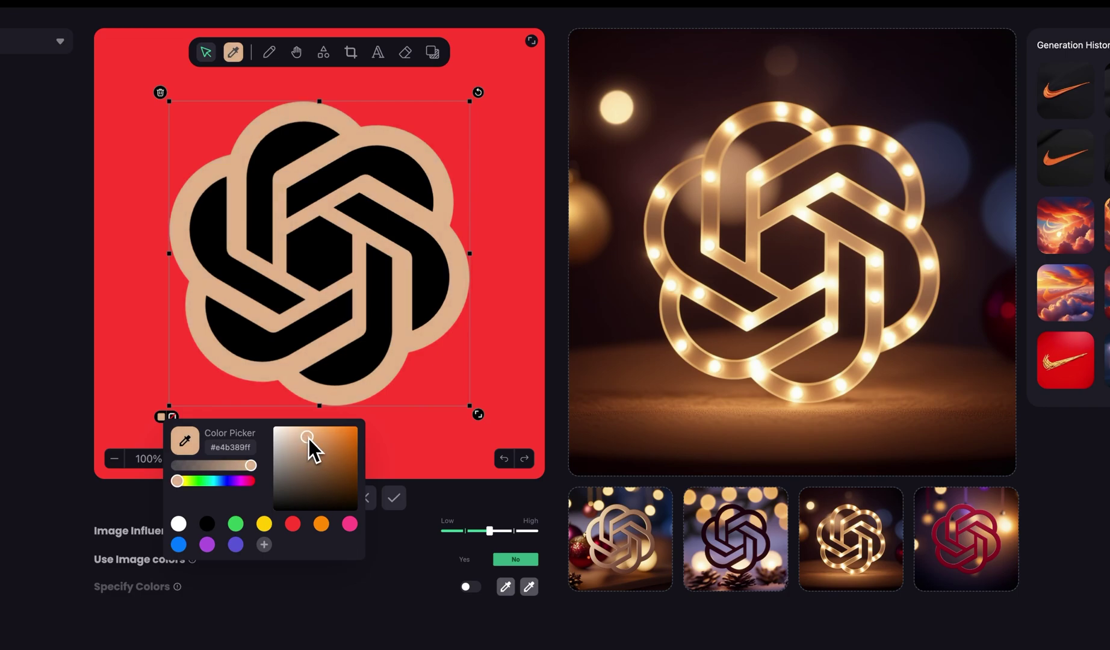
- Turn the logo's inner piece, lower-left arc and left arc white
click(412, 445)
click(372, 358)
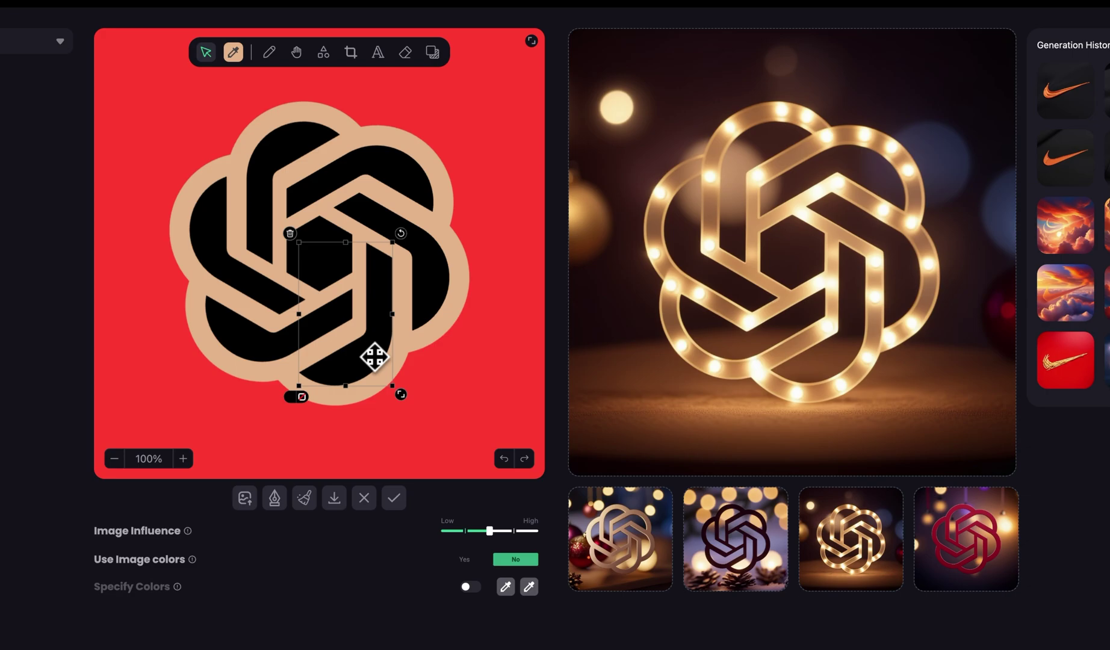
click(293, 399)
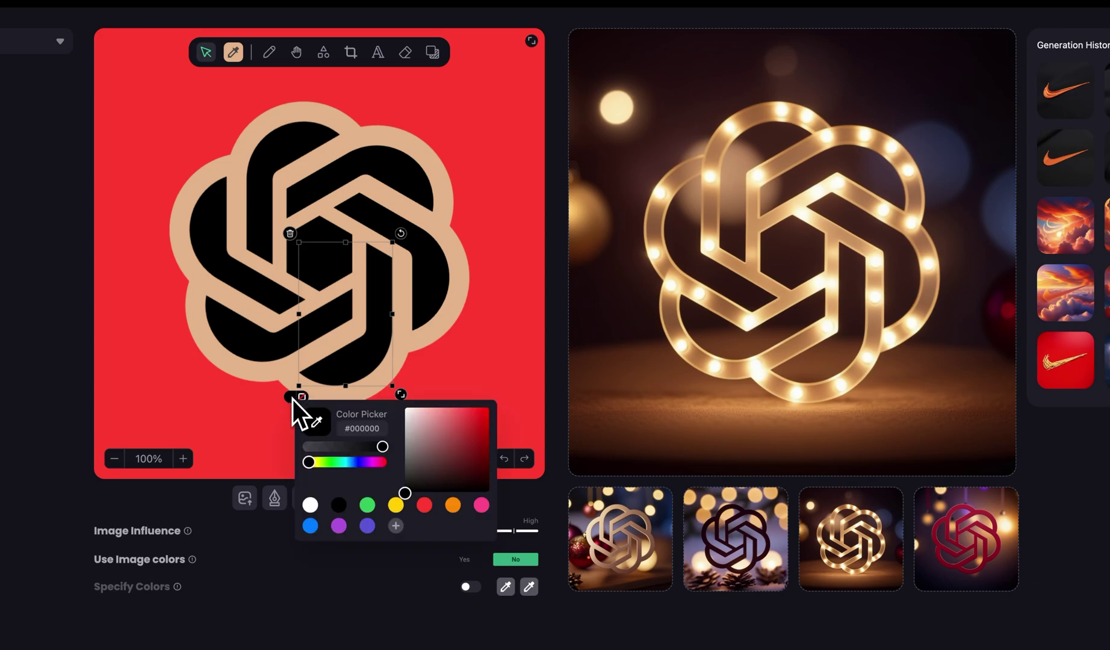
click(310, 505)
click(270, 369)
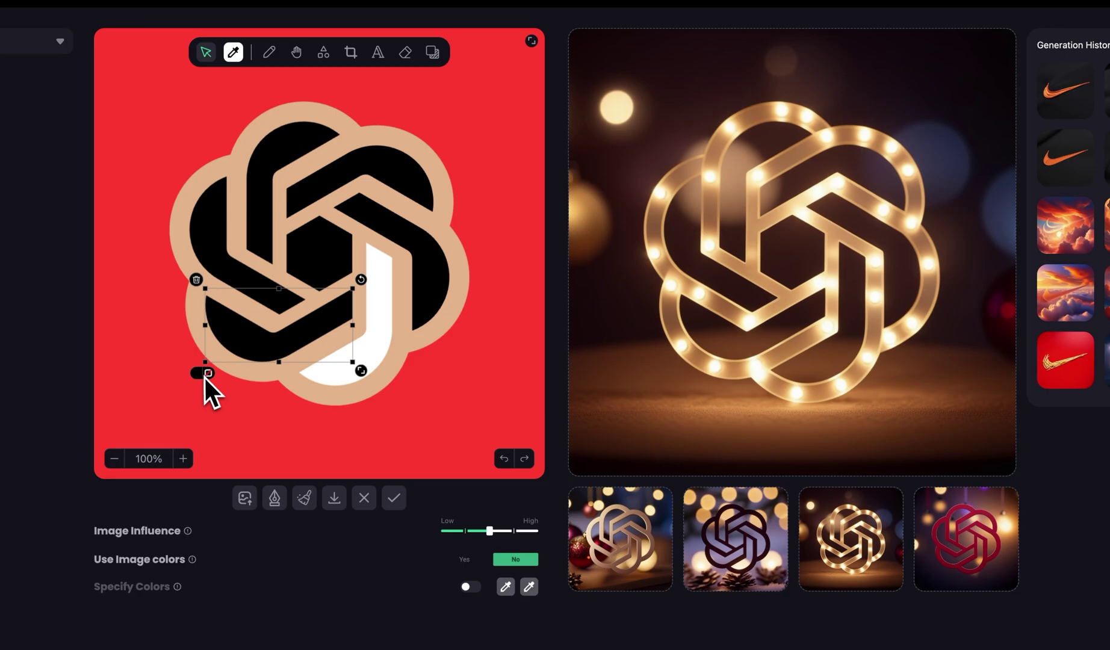
click(205, 378)
click(216, 483)
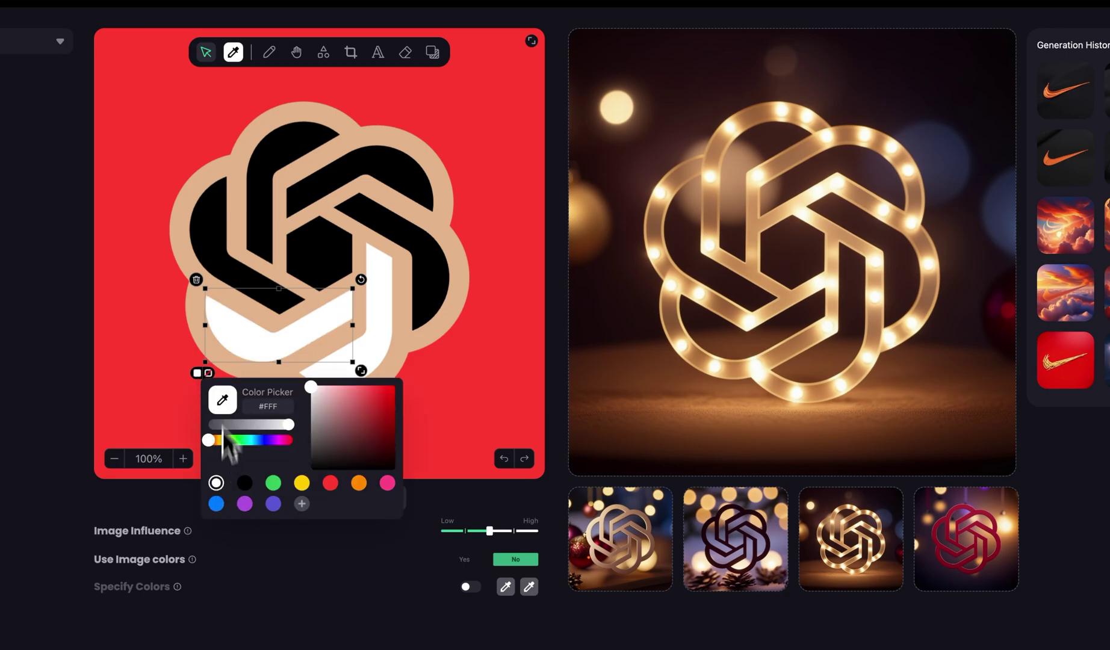
click(203, 309)
click(184, 324)
click(200, 433)
- Turn the top piece and the centre hexagon white, then deselect
click(272, 154)
click(250, 275)
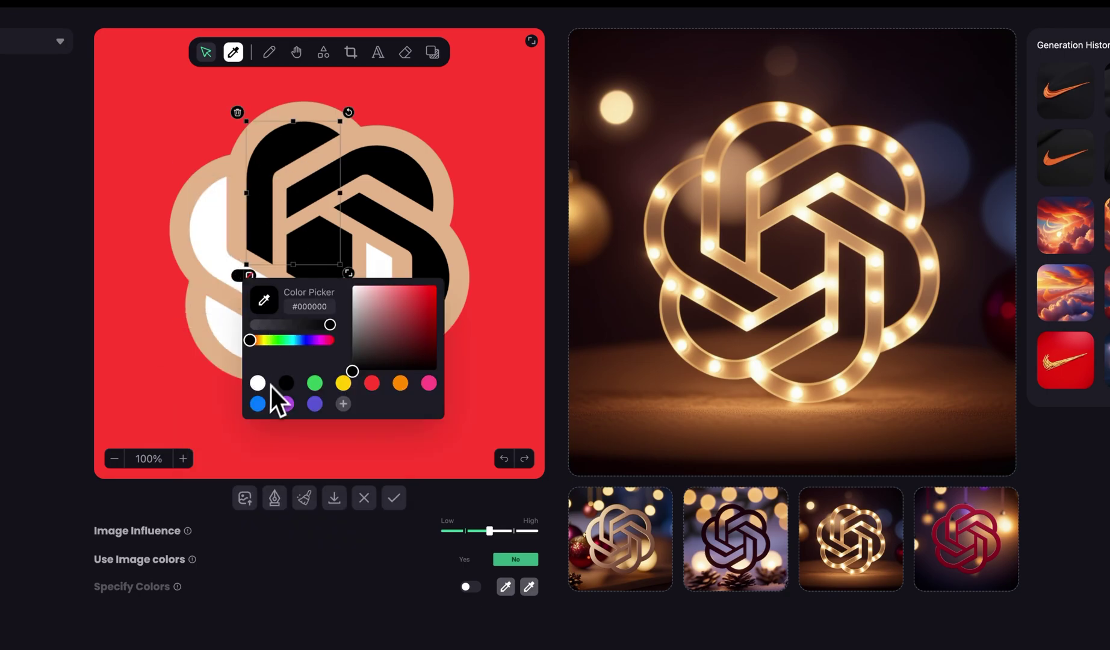
click(258, 382)
click(381, 163)
drag(364, 223, 330, 343)
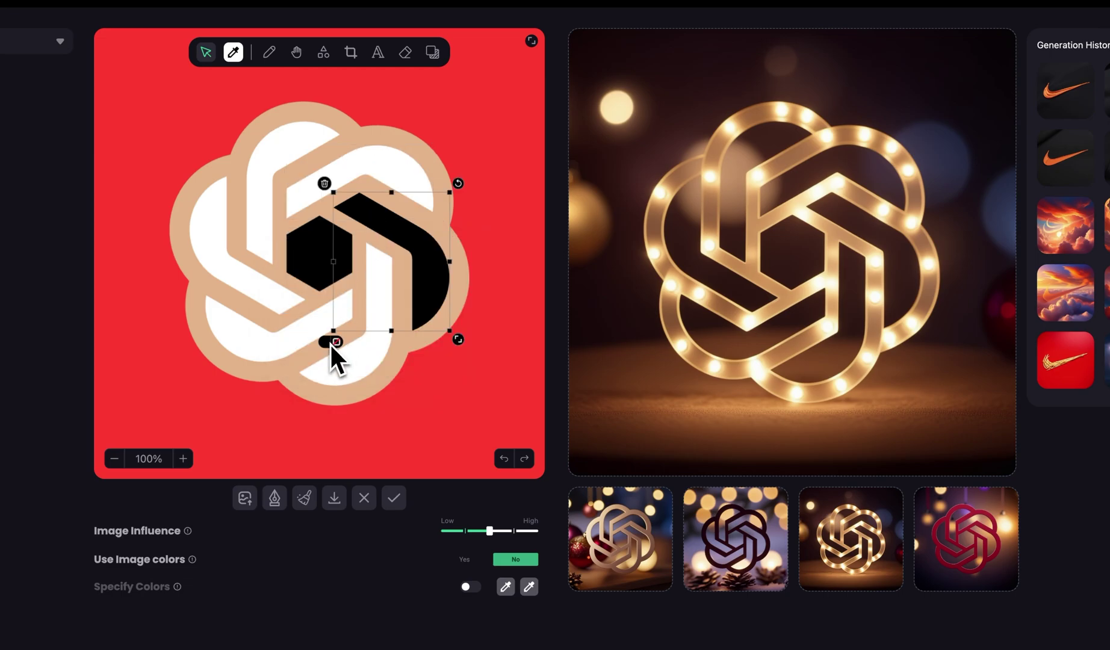
click(331, 337)
click(298, 414)
click(258, 420)
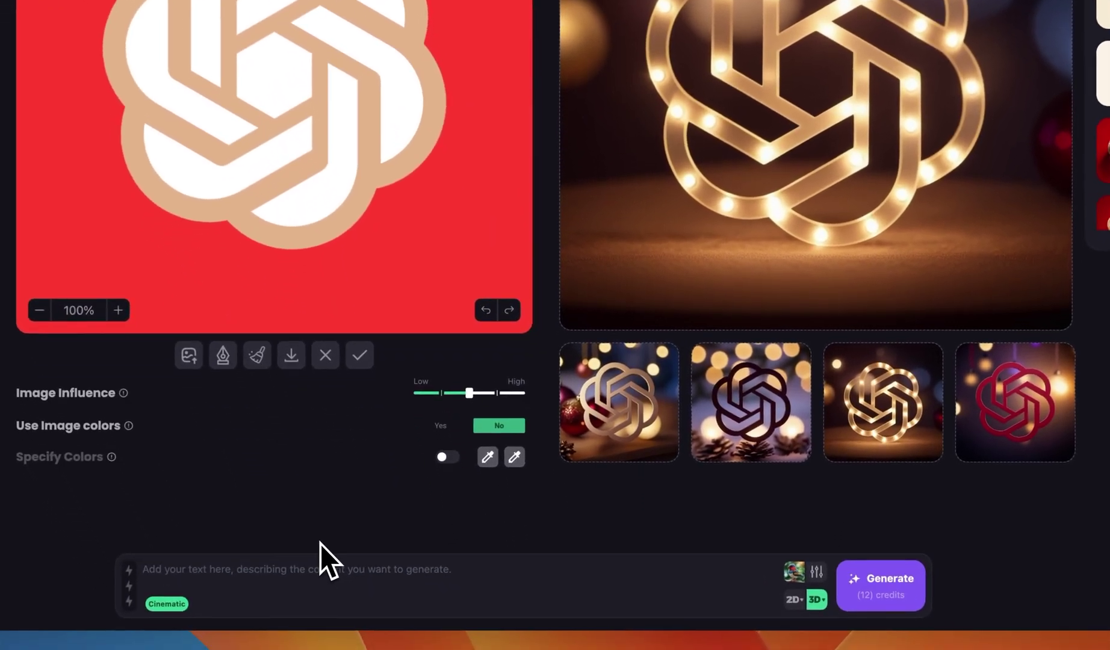
- Enter the prompt 'logo made of gingerbread, sugar powder on top, blank red background', using image colours with higher influence
click(336, 640)
text(log)
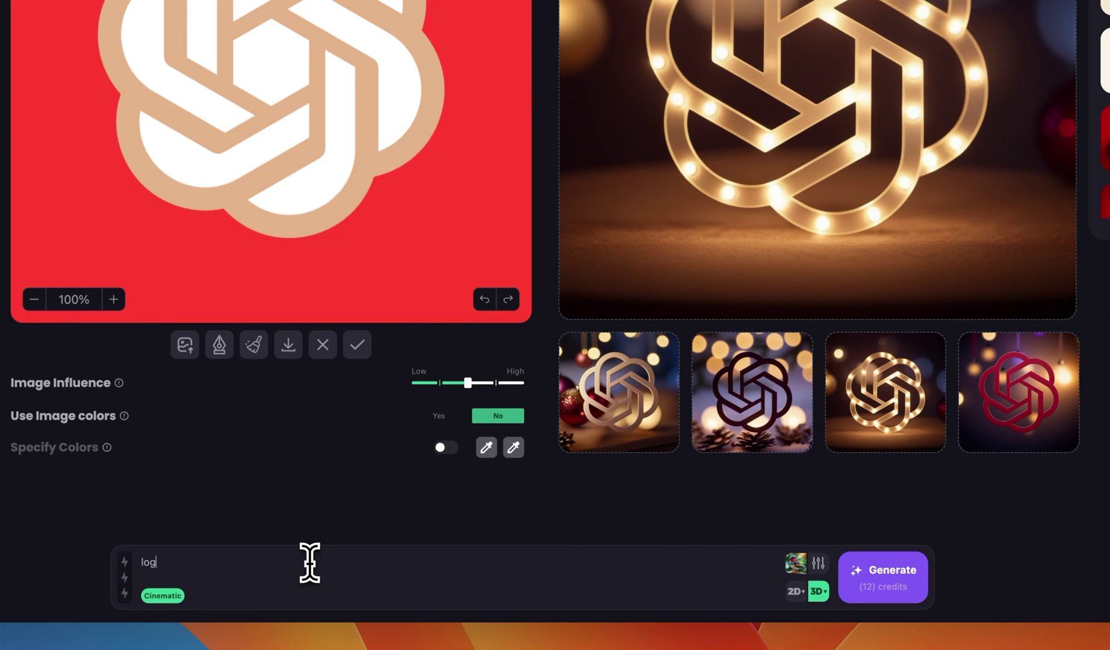
text(o made of gingerbread, sug)
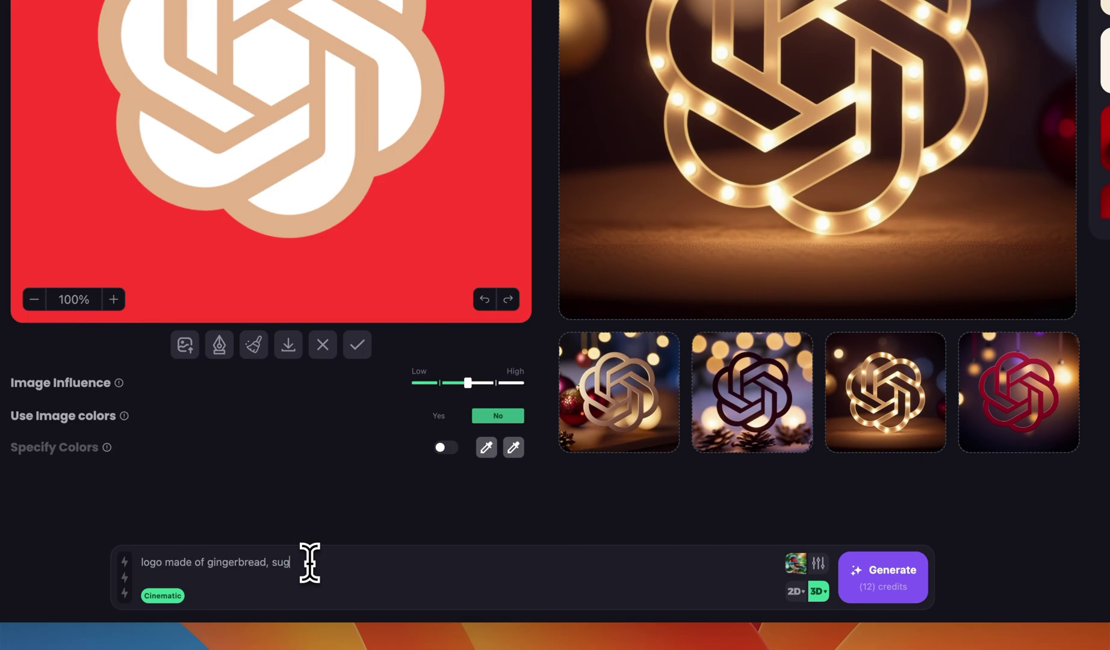
text(ar powder on top, blank red bac)
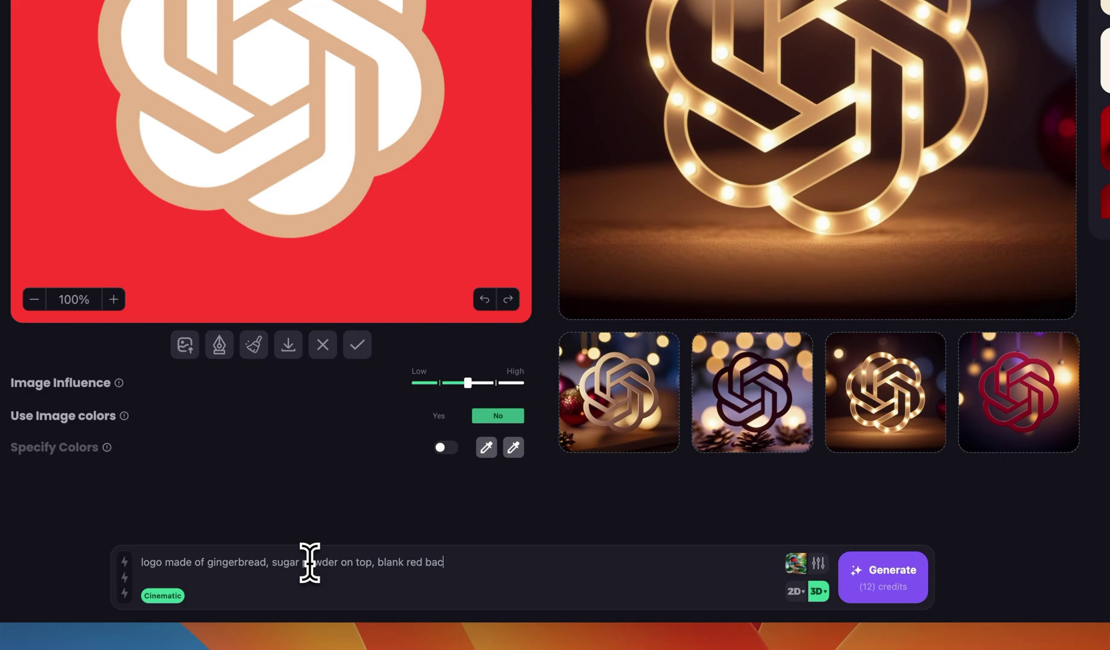
text(kground)
click(440, 416)
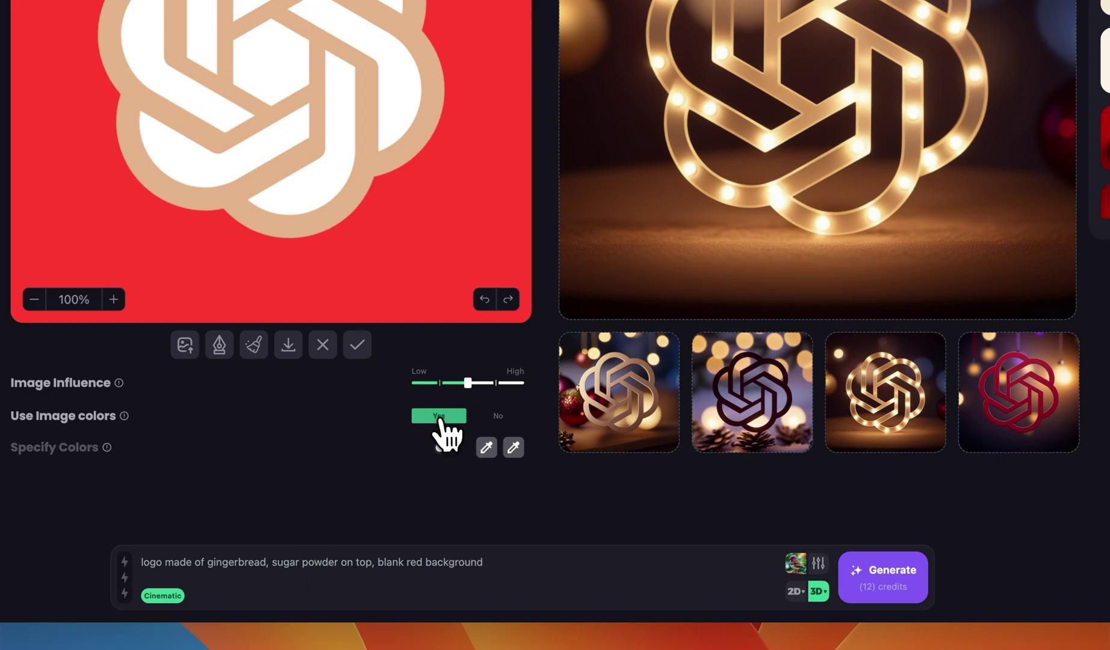
click(494, 383)
- Choose the 3D style and generate the gingerbread renders
click(795, 562)
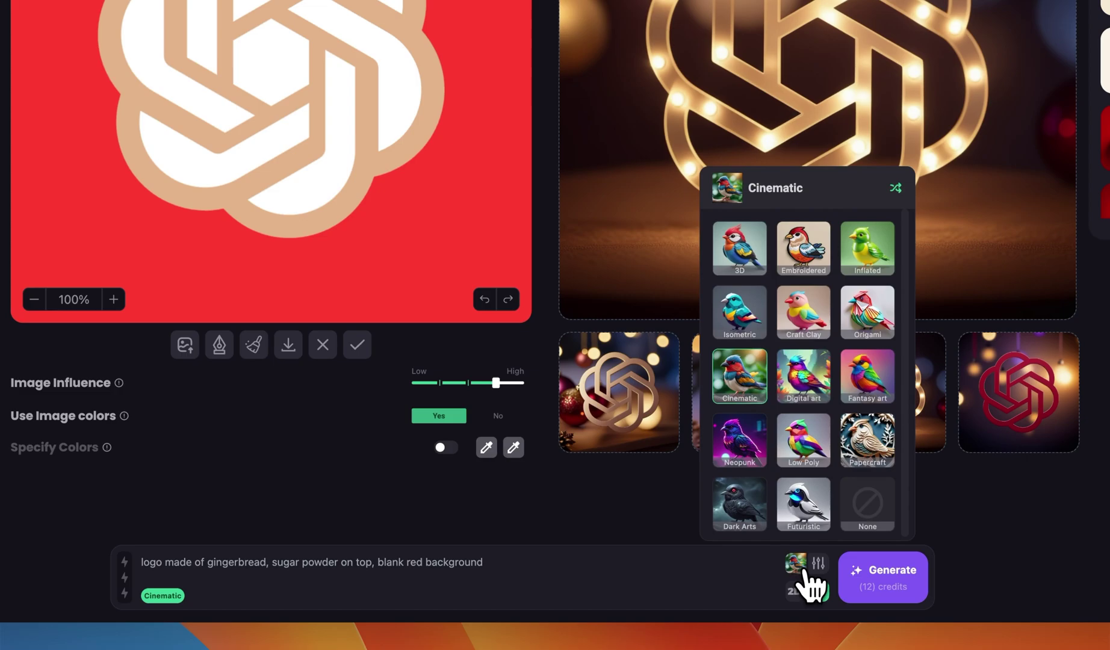
click(744, 260)
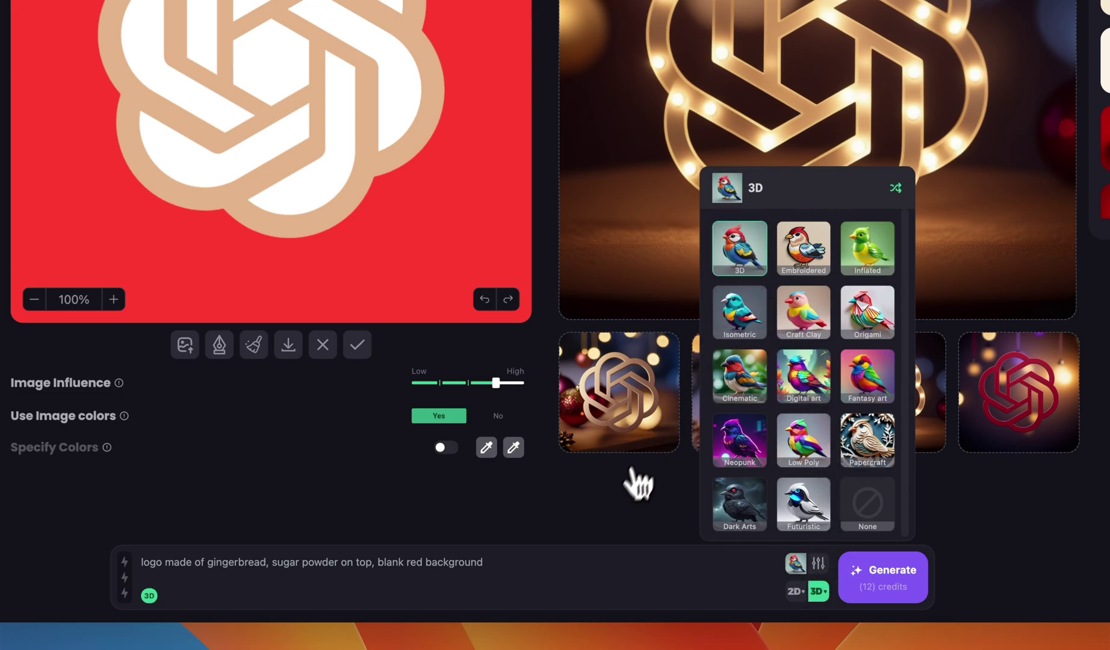
click(555, 562)
scroll(766, 600, right, 5)
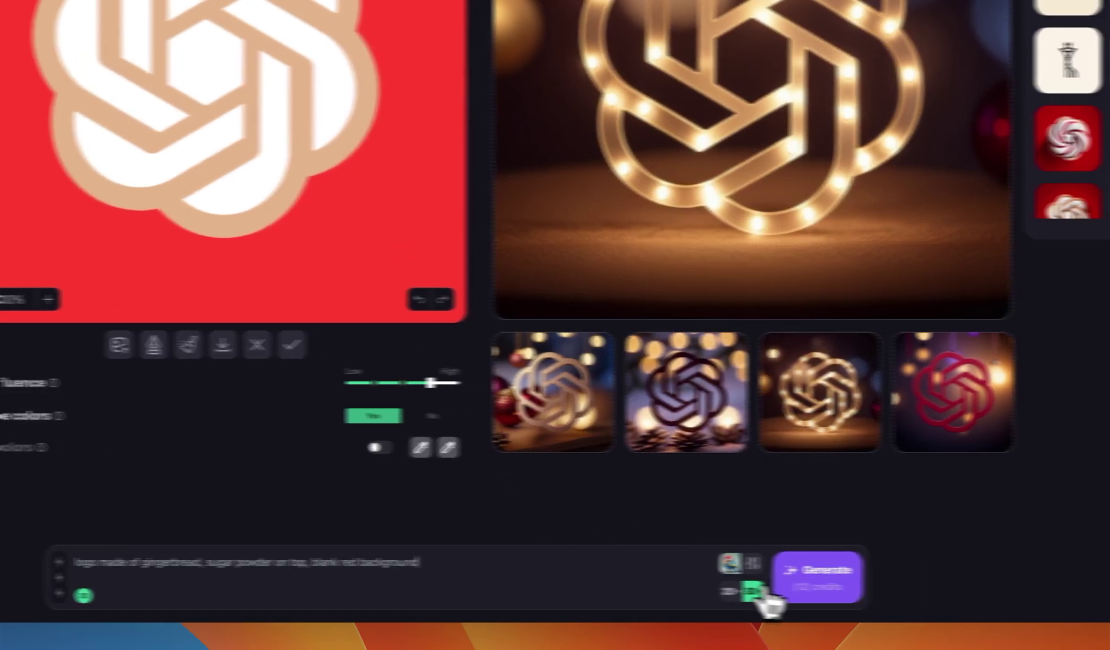
click(683, 598)
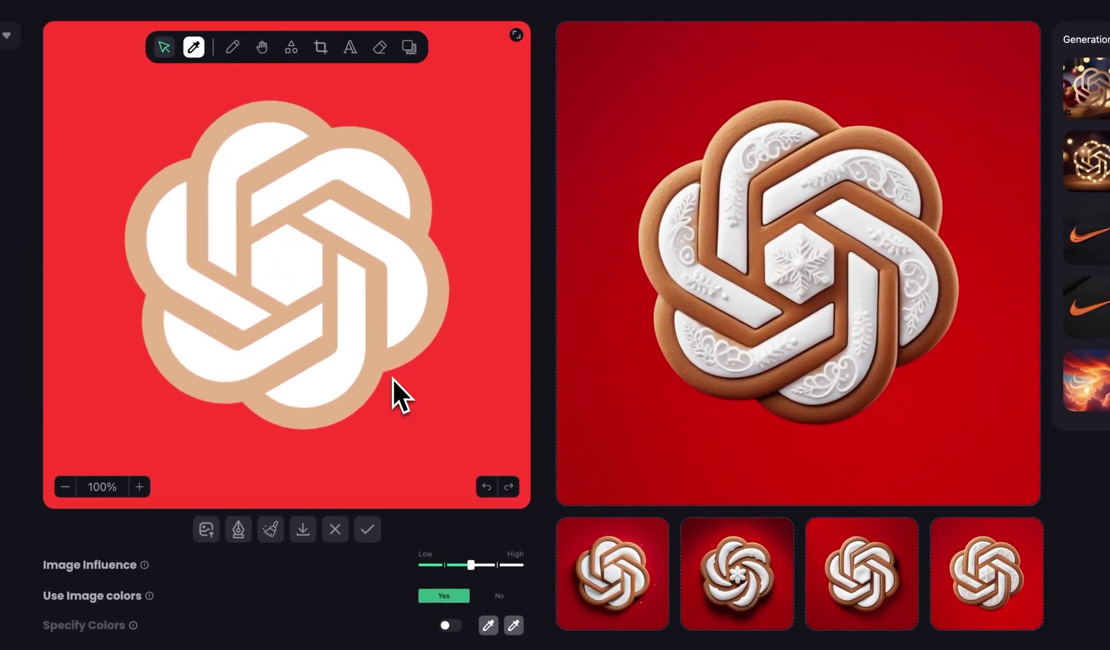
- Preview the second, then the third gingerbread render in the main view
click(720, 595)
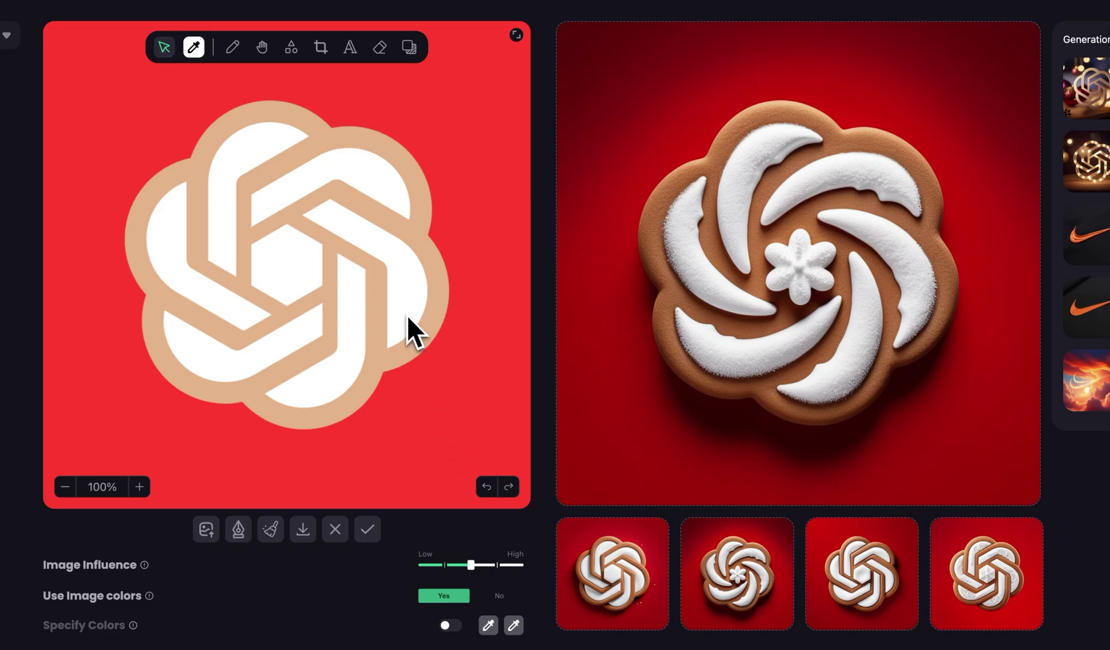
click(846, 580)
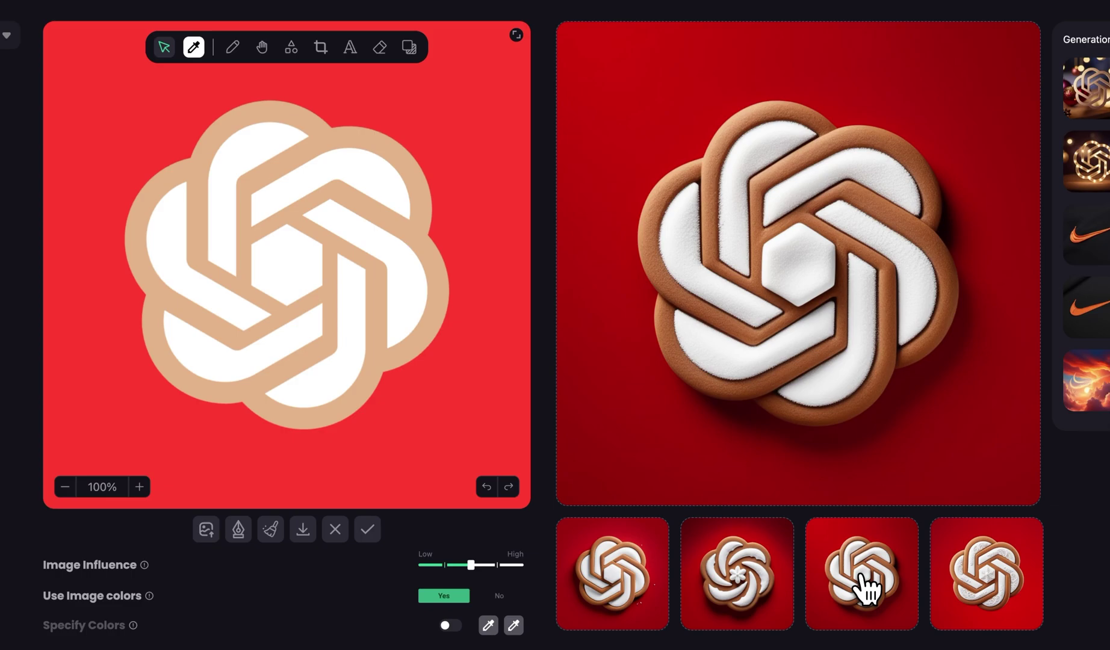
- Open the render details, remove its background, and browse back to the sugar-dusted version (seed 90453377)
click(841, 368)
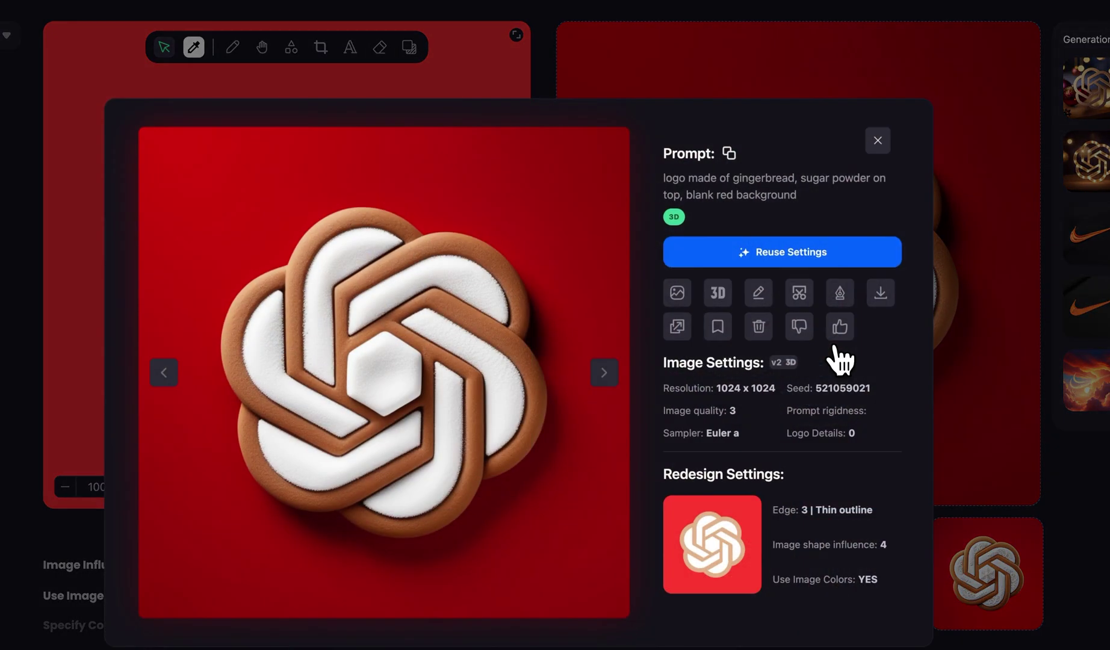
click(808, 295)
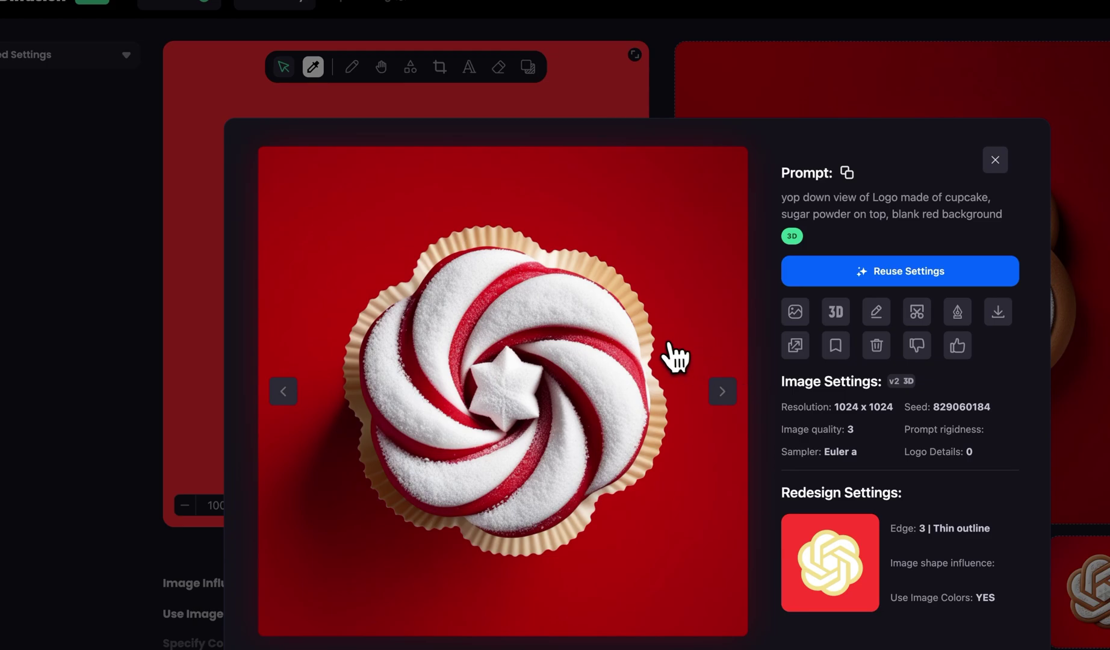
click(723, 392)
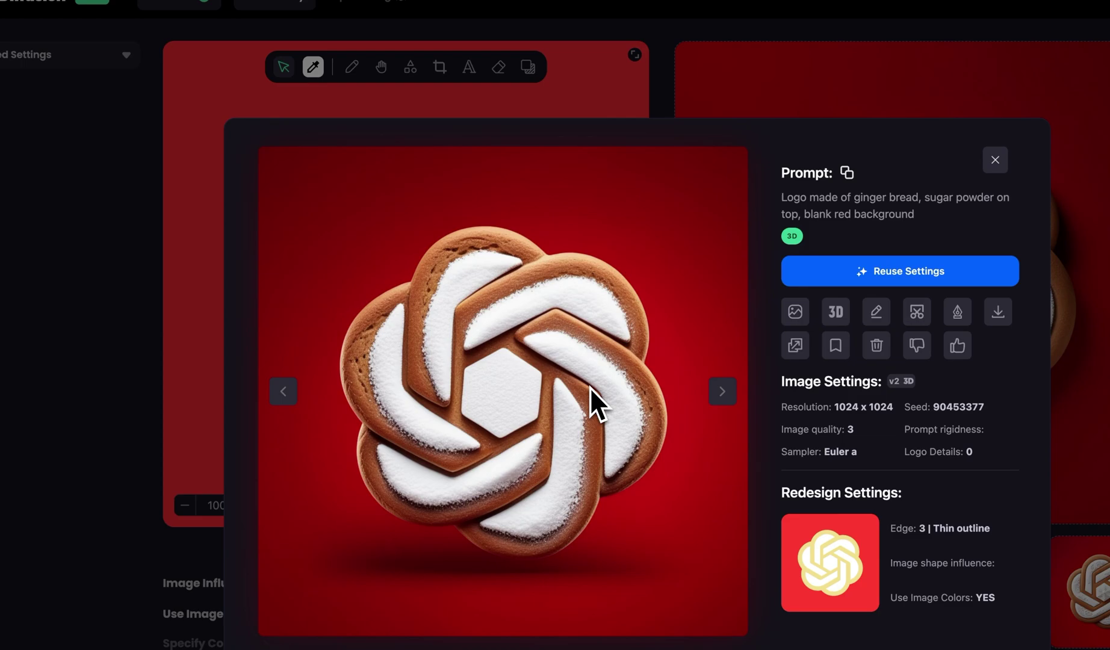
click(280, 397)
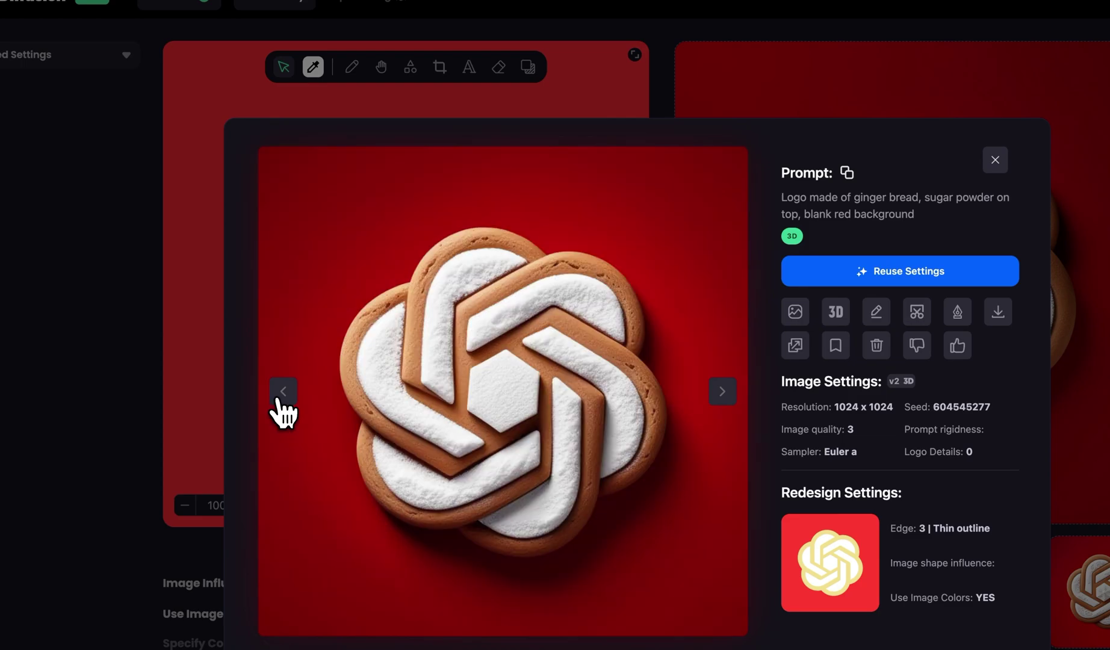
click(280, 399)
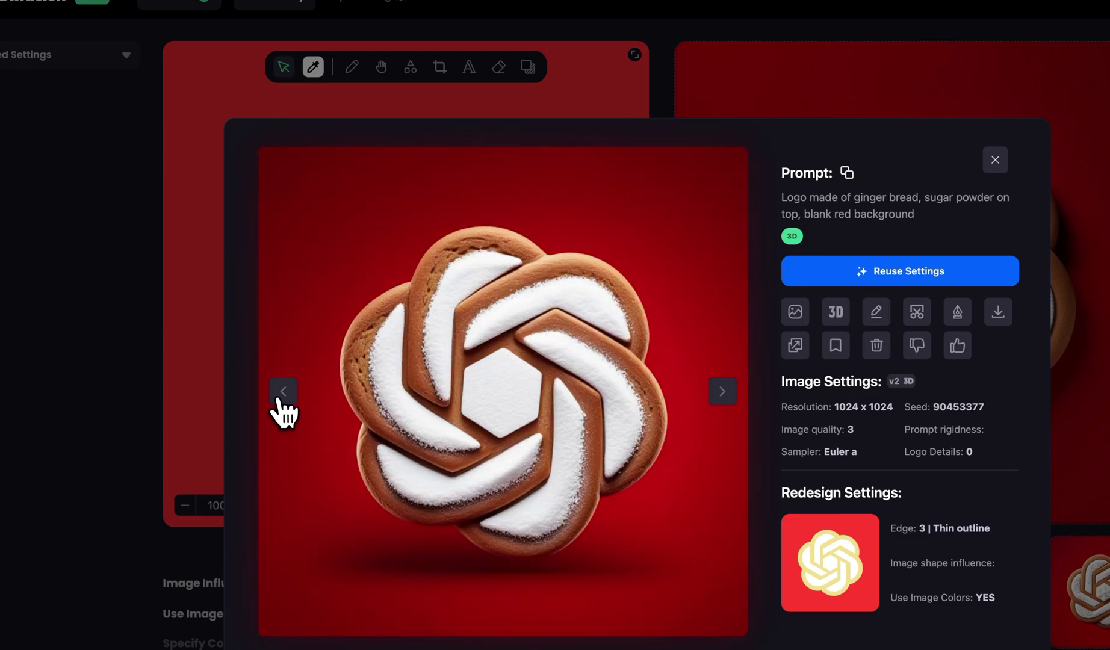